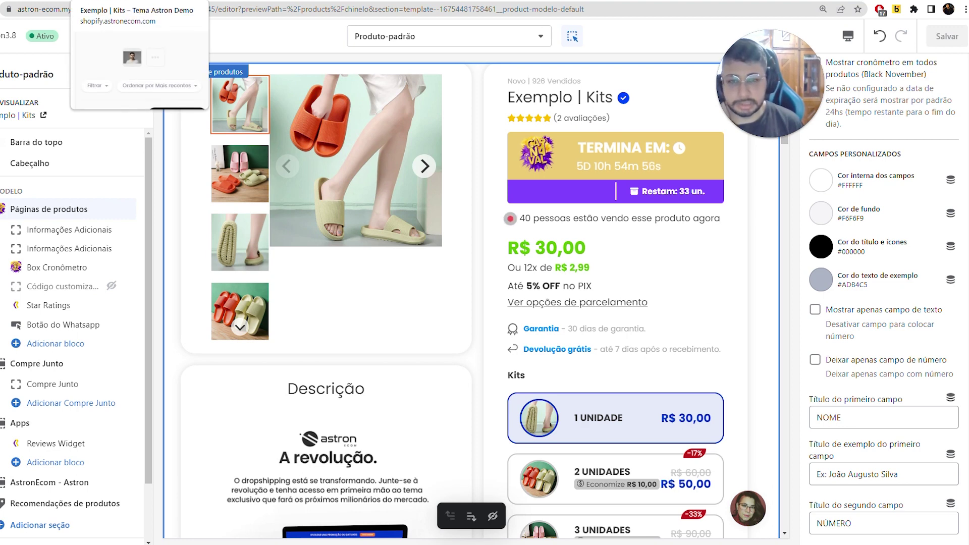
Switch to the published store, return to its home page and open the Exemplo | Cores pillow product.
left_click(107, 1)
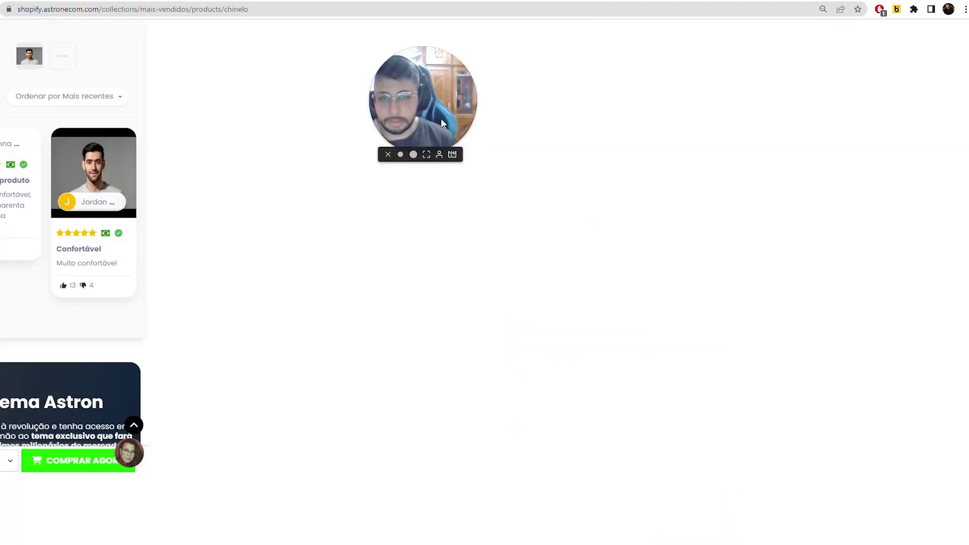
left_click_drag(441, 118, 737, 112)
scroll(395, 253, "up", 20)
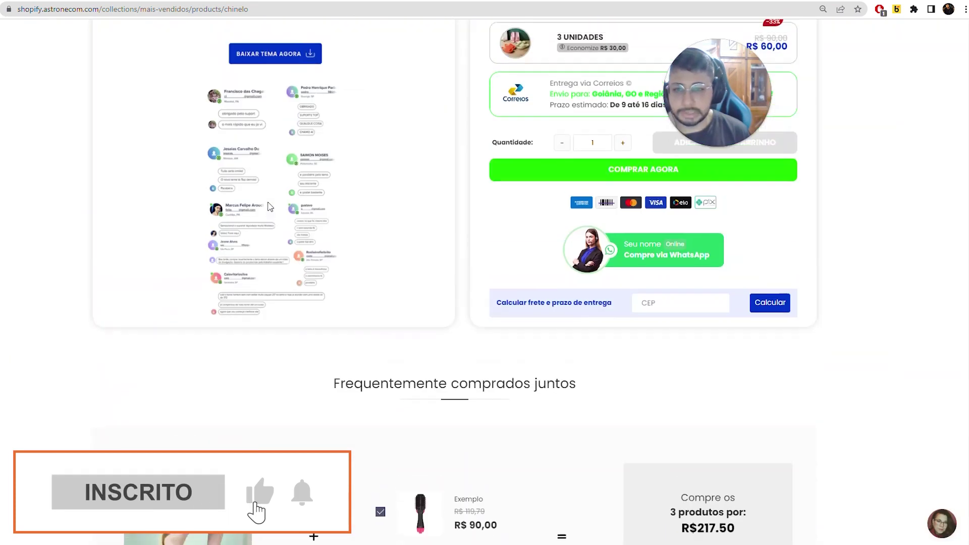
scroll(272, 188, "up", 2)
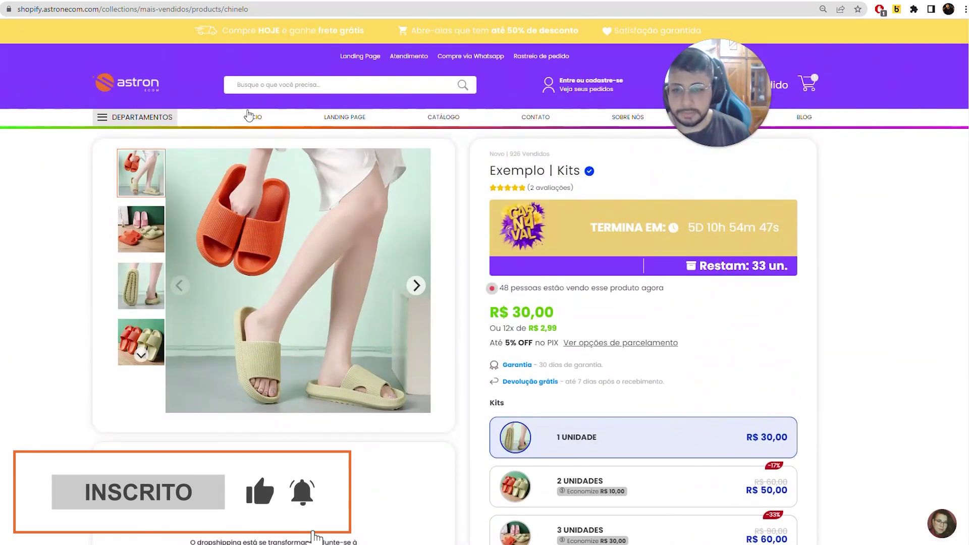
left_click(249, 115)
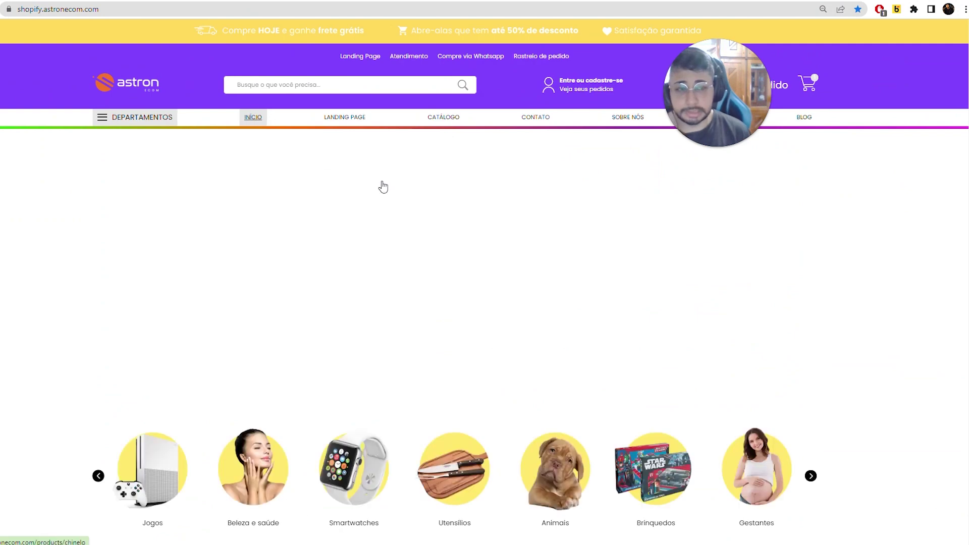
scroll(505, 273, "down", 8)
left_click(405, 249)
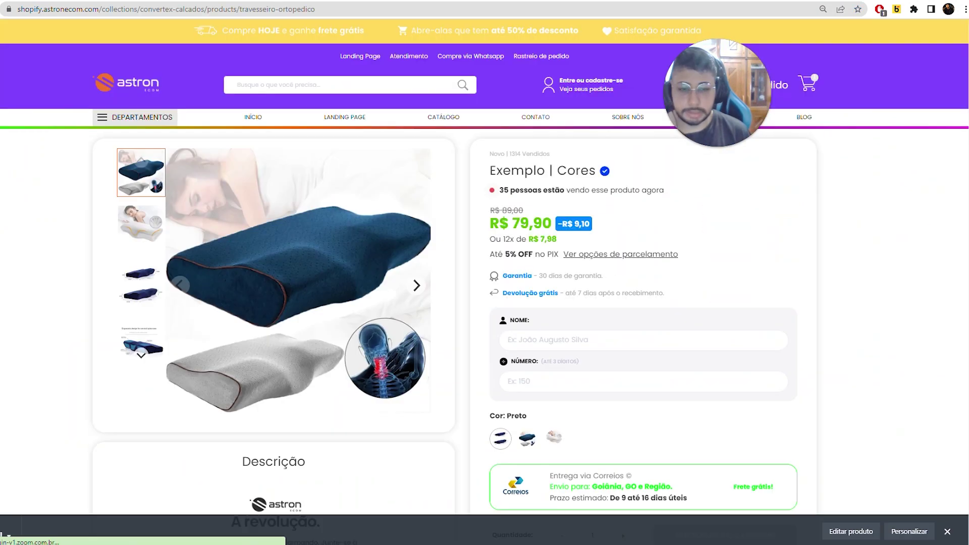
Fill the product's custom fields with name "tutorial página" and number 150, add it to the cart, and close the cart.
left_click(548, 346)
type("tutor")
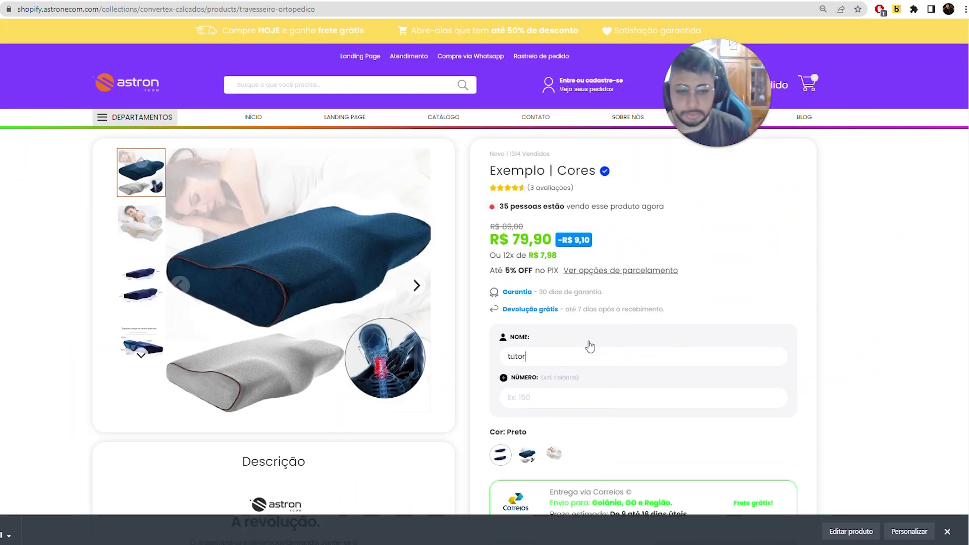
type("ial página")
key("Tab")
type("150")
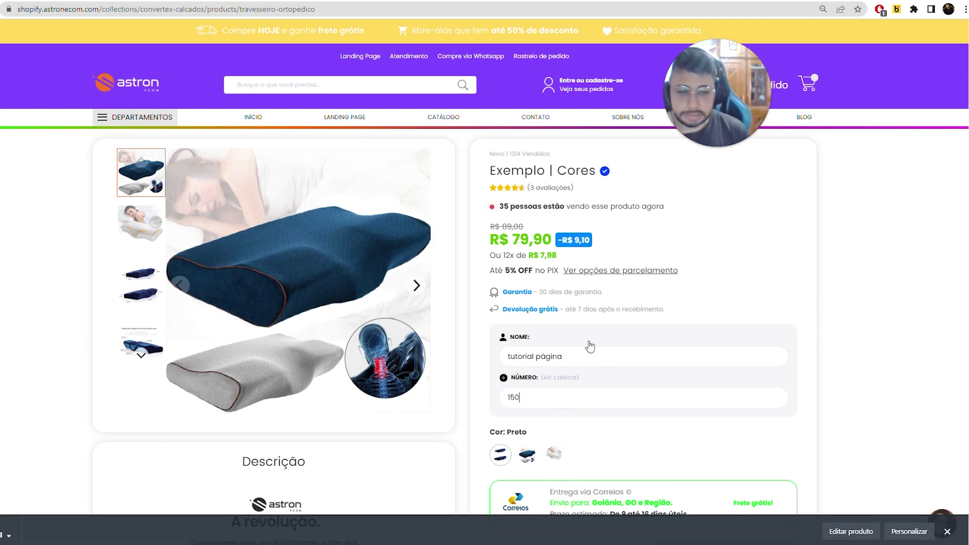
scroll(590, 346, "down", 4)
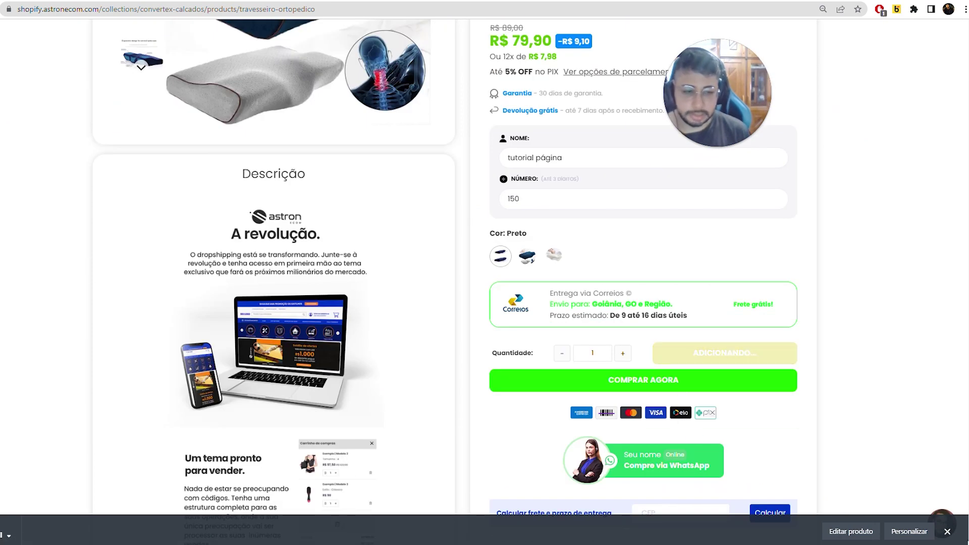
left_click(957, 527)
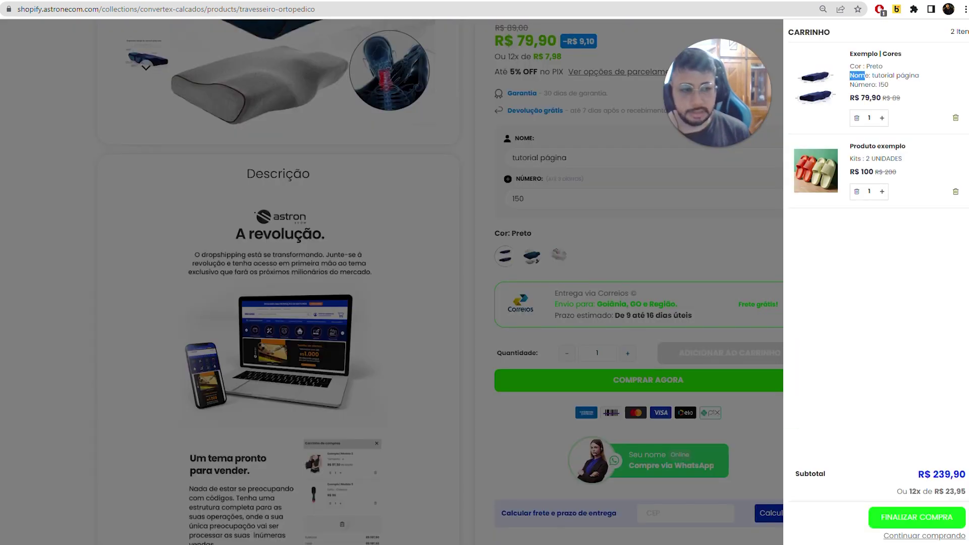
left_click(614, 259)
scroll(614, 258, "down", 15)
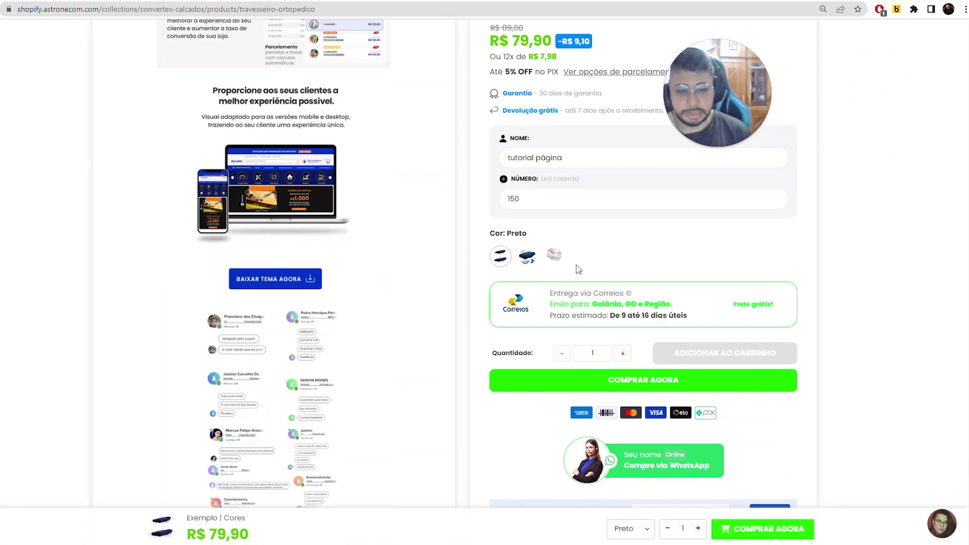
Return to the theme editor and try Modelo 2 de parcelamento for the Parcele suas compras box, switching it back off.
key("ctrl+Tab")
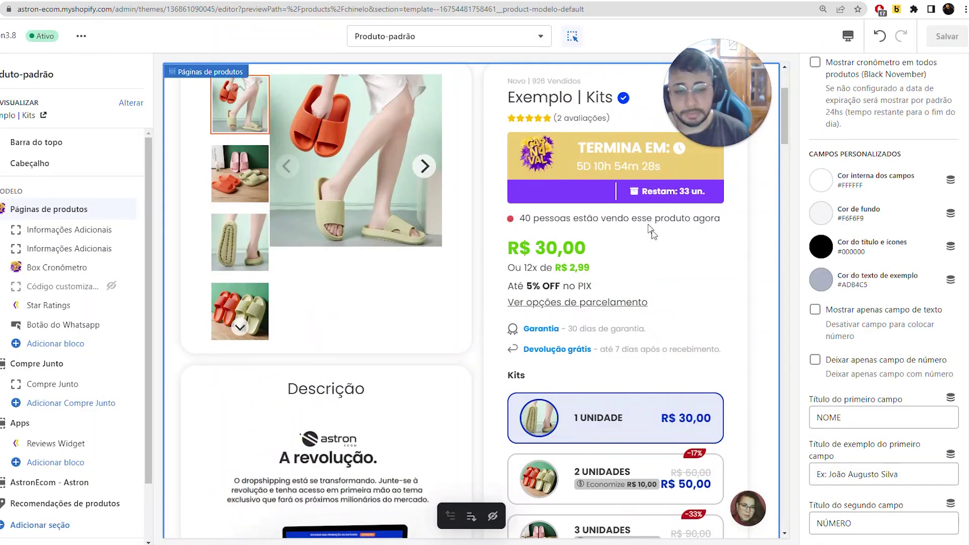
scroll(880, 346, "down", 6)
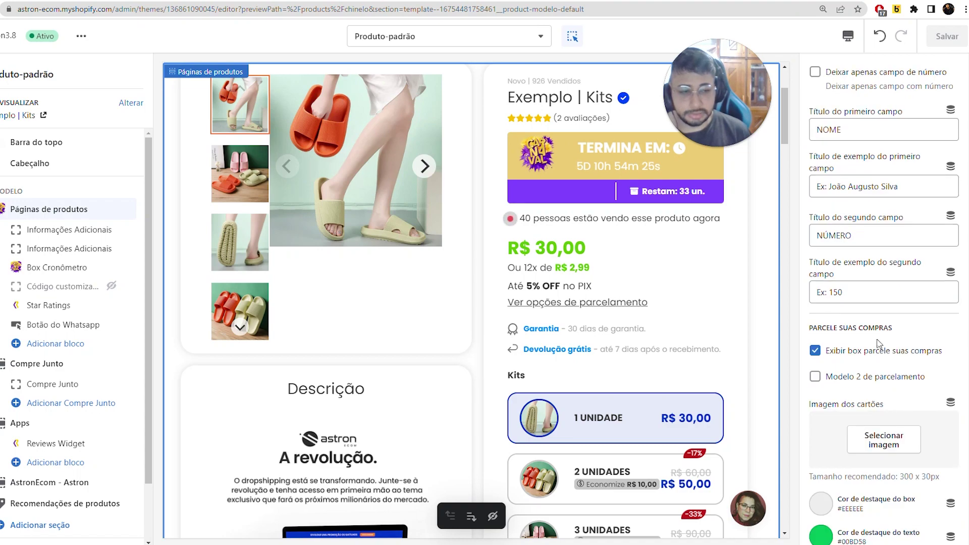
scroll(652, 315, "down", 8)
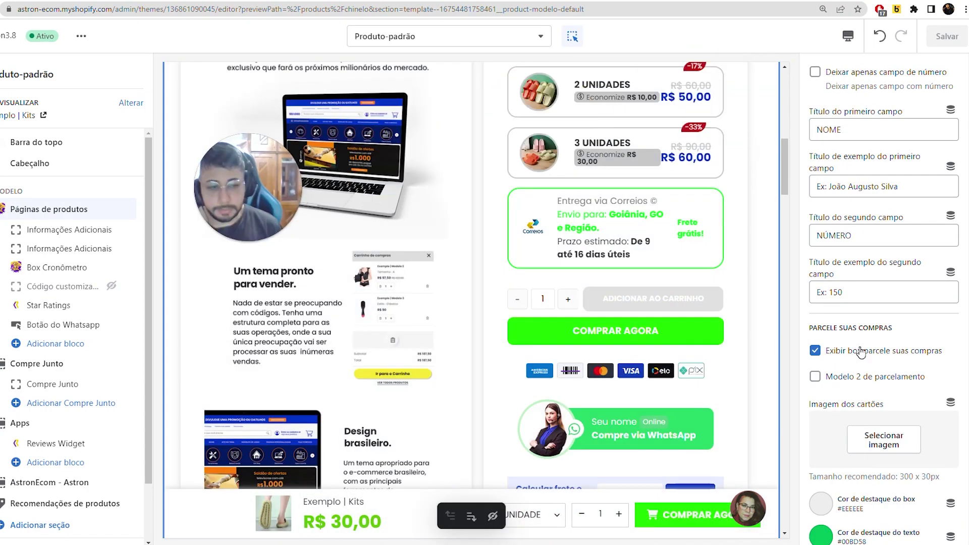
scroll(656, 404, "down", 8)
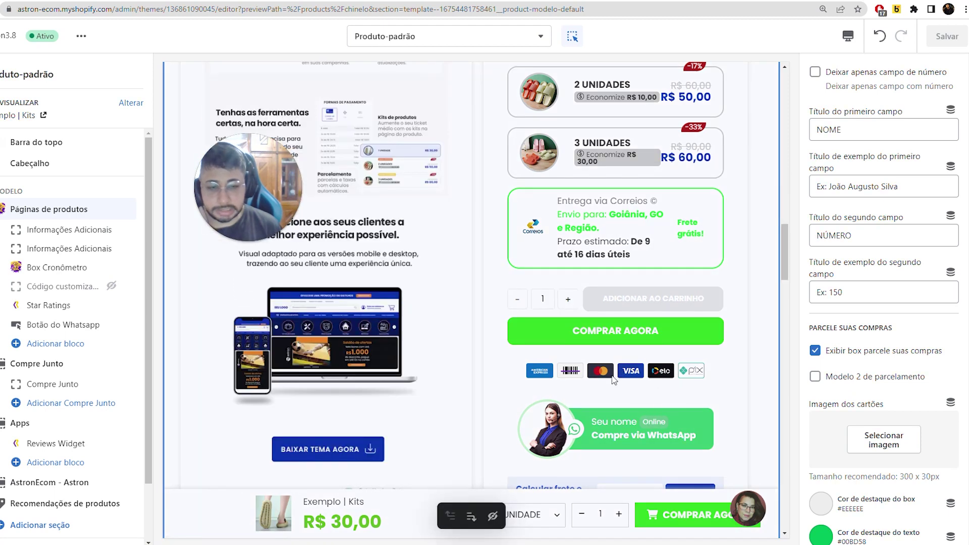
left_click_drag(256, 191, 173, 84)
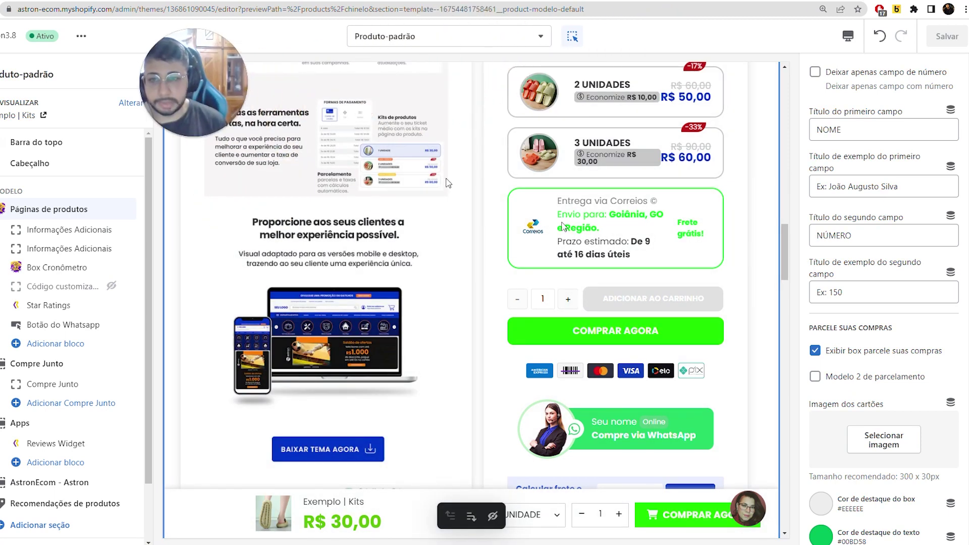
left_click(853, 384)
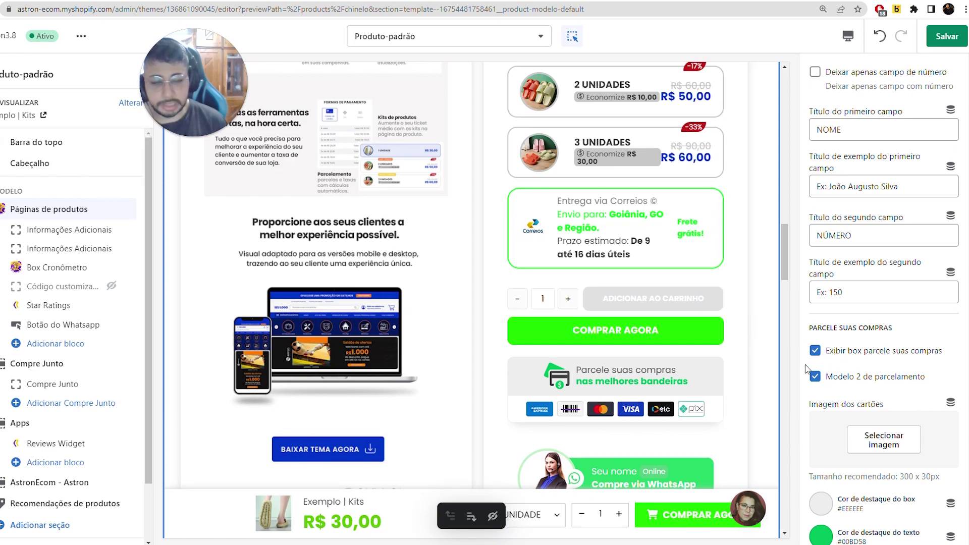
left_click(815, 376)
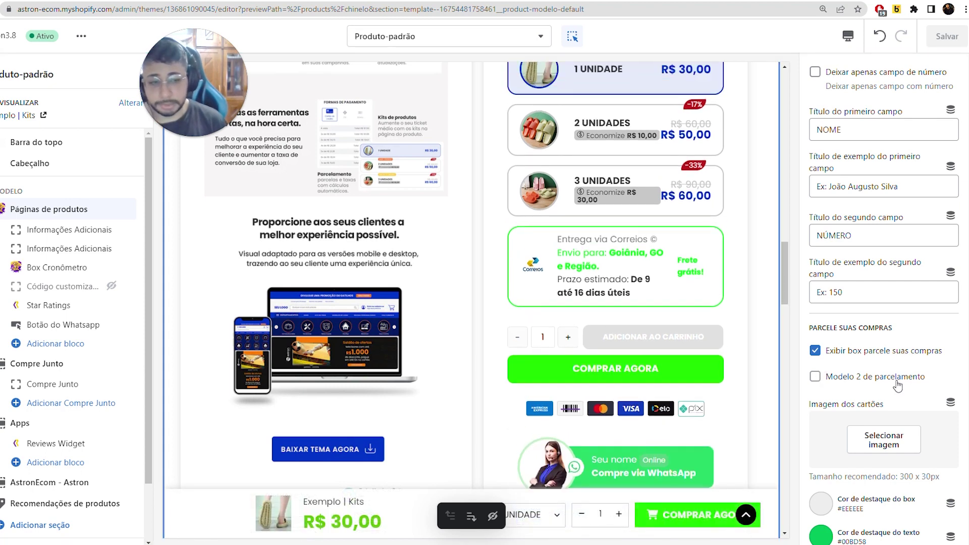
Enable Modelo 2 de parcelamento and set the installment box's text highlight colour to #2301FF.
scroll(896, 407, "down", 3)
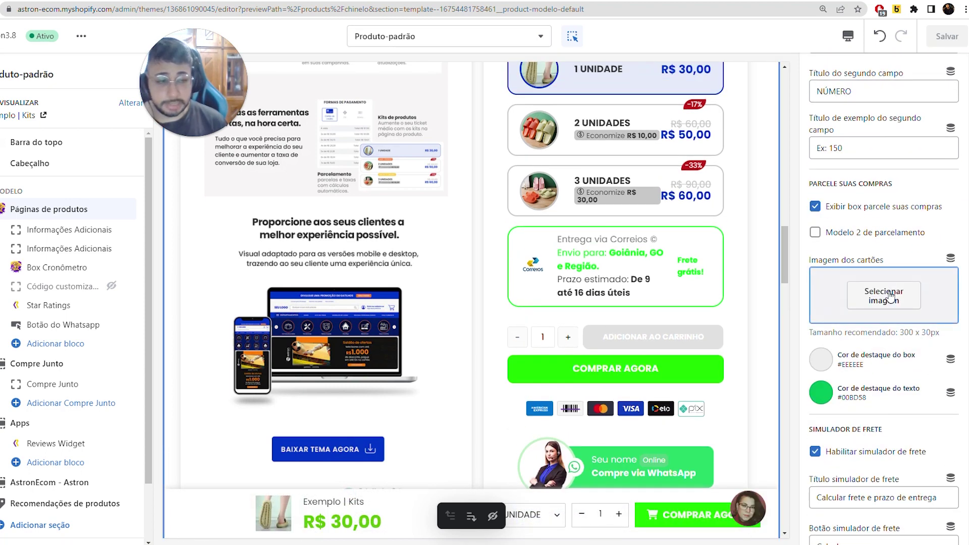
scroll(675, 411, "down", 5)
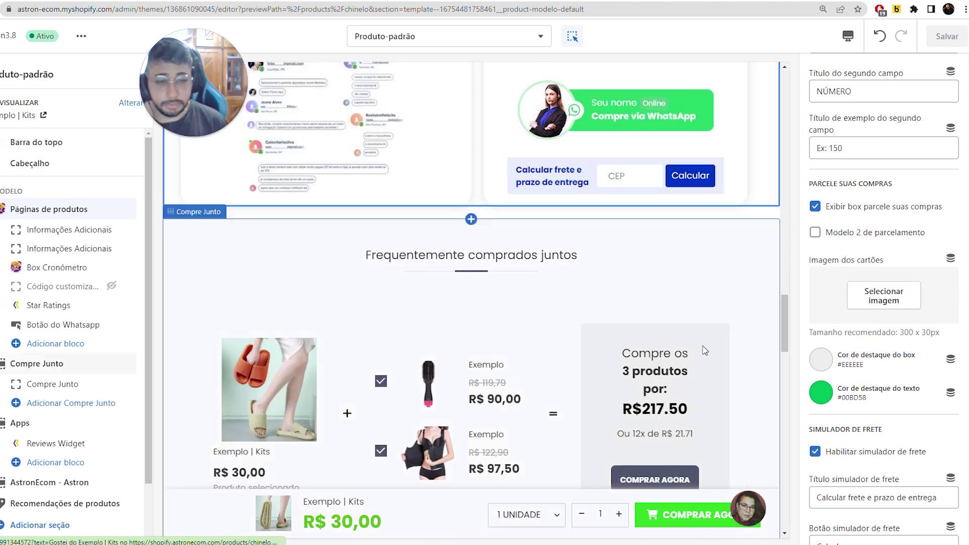
scroll(702, 346, "up", 2)
scroll(861, 398, "up", 2)
scroll(862, 400, "down", 3)
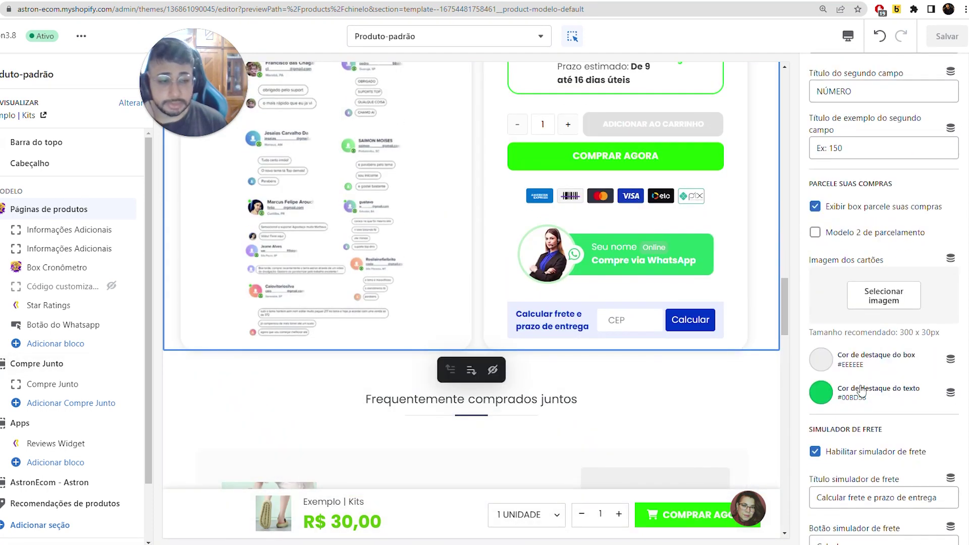
scroll(721, 326, "up", 3)
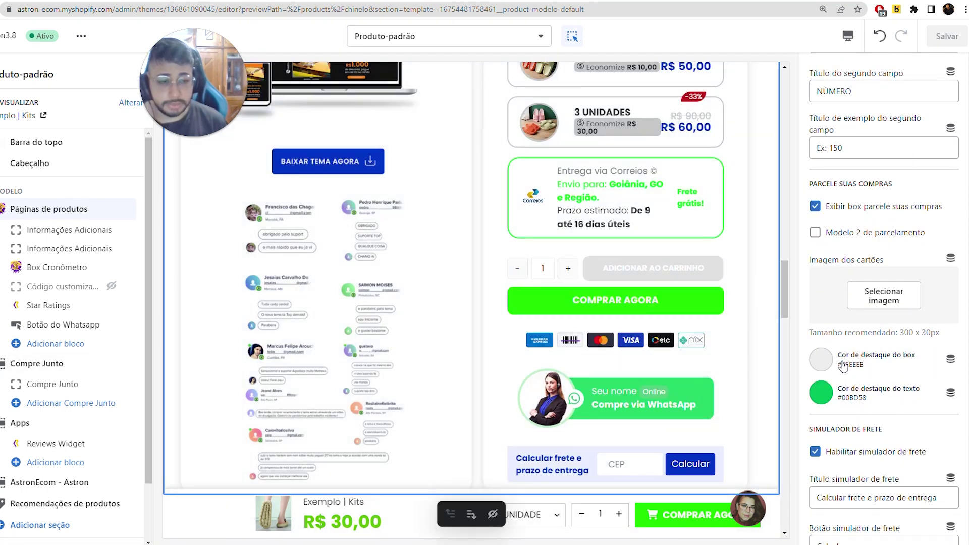
left_click(815, 233)
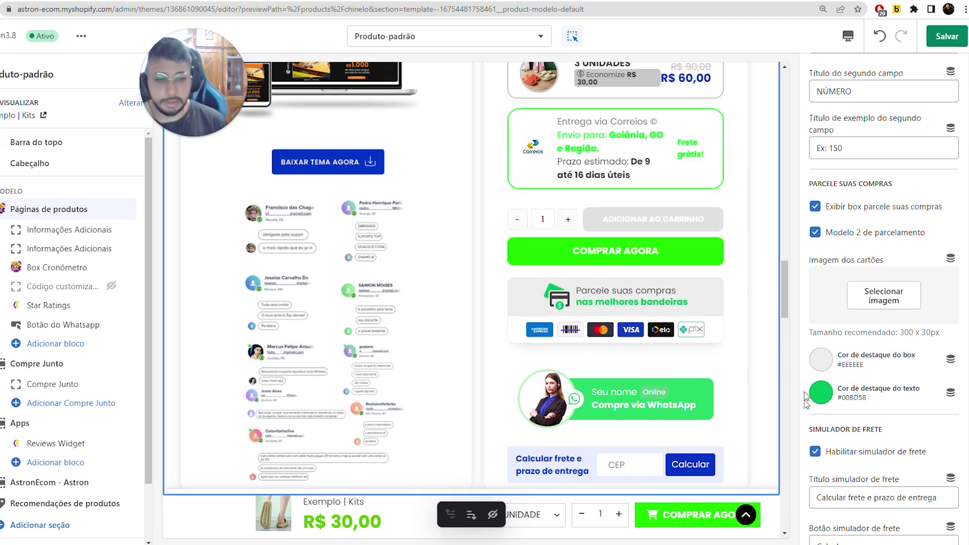
left_click(825, 397)
left_click(821, 344)
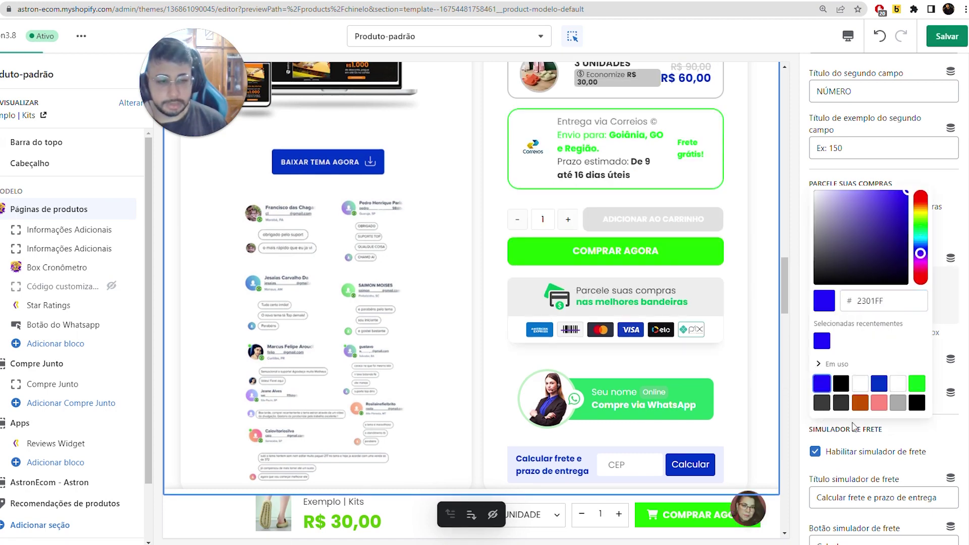
left_click(859, 442)
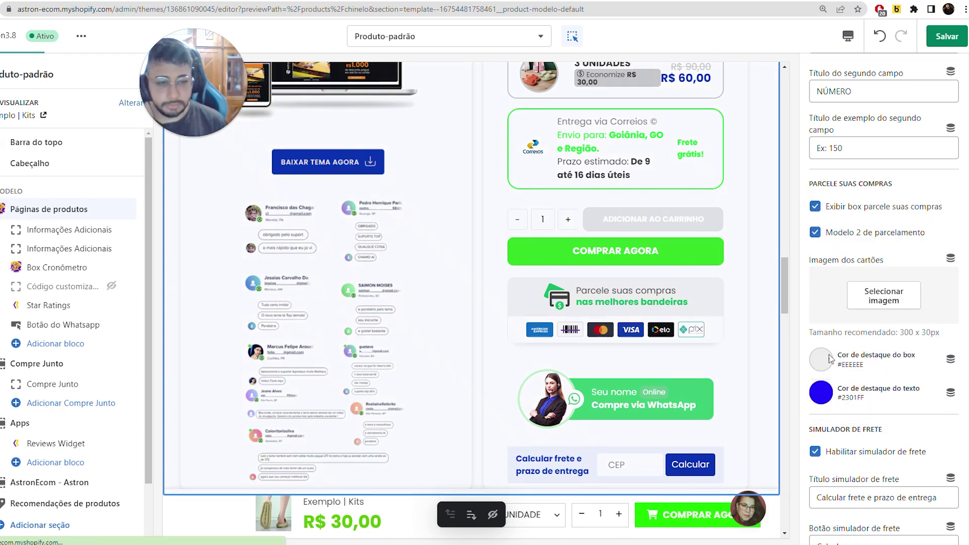
Set the installment box's highlight colour (Cor de destaque do box) to #EE1111.
left_click(814, 362)
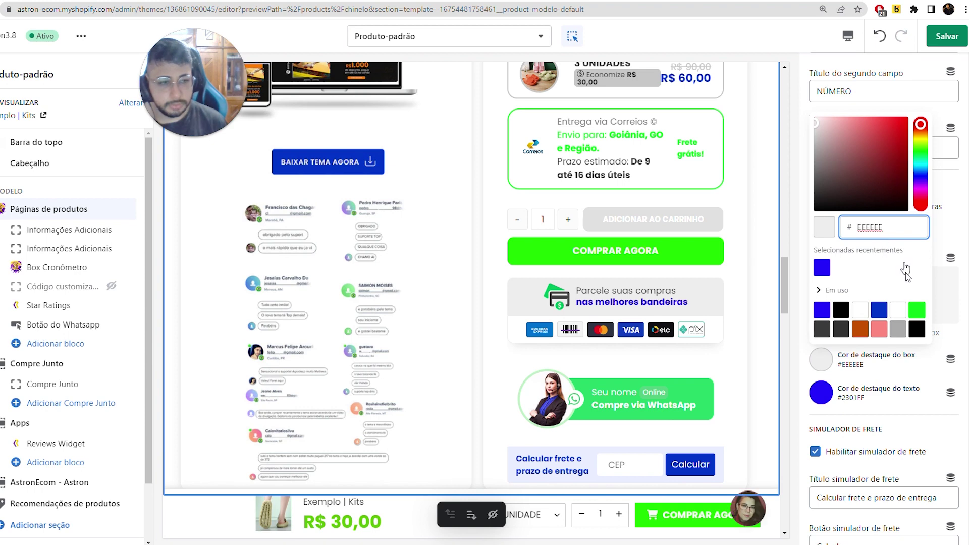
key("BackSpace")
key("BackSpace")
key("BackSpace")
key("BackSpace")
type("1111")
left_click(901, 374)
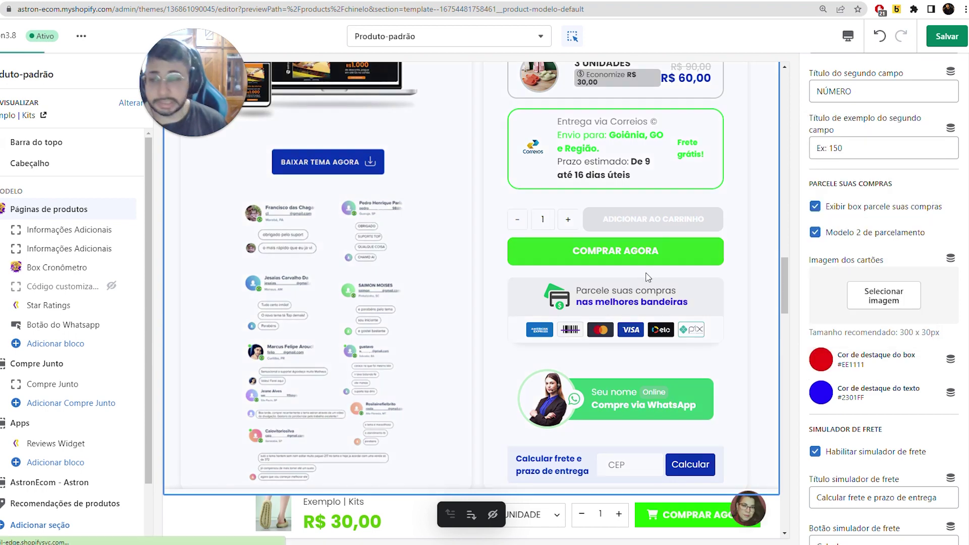
Undo both installment box colour changes and the activation of Modelo 2 de parcelamento.
left_click(879, 36)
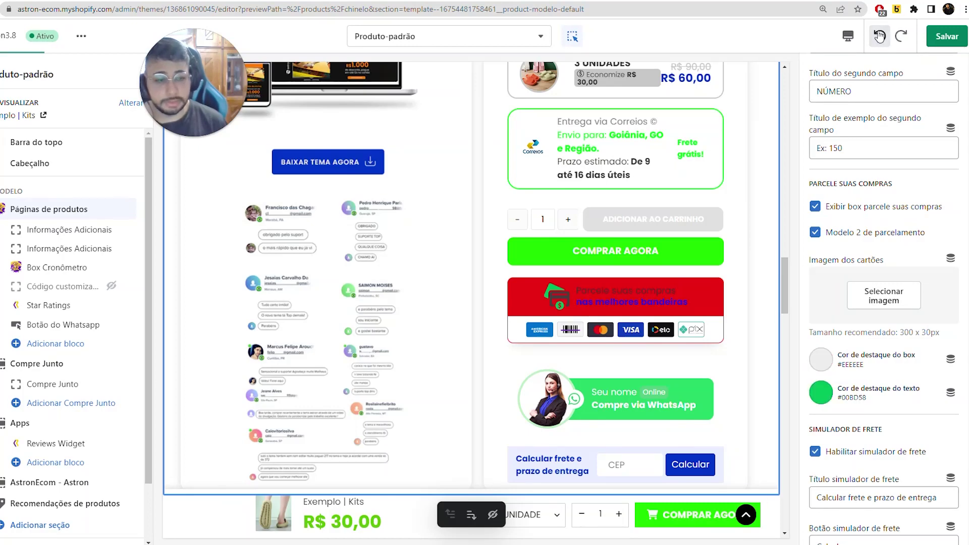
left_click(879, 35)
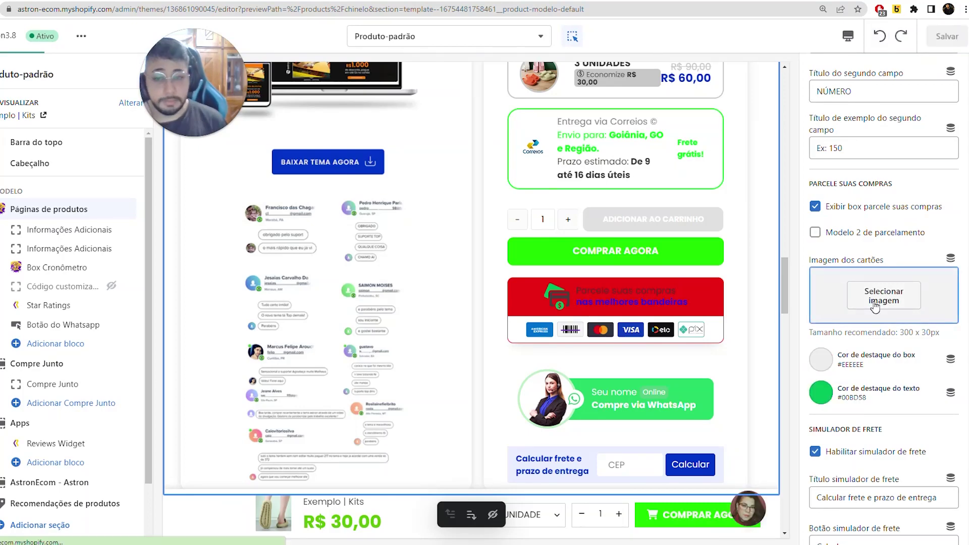
scroll(615, 342, "down", 3)
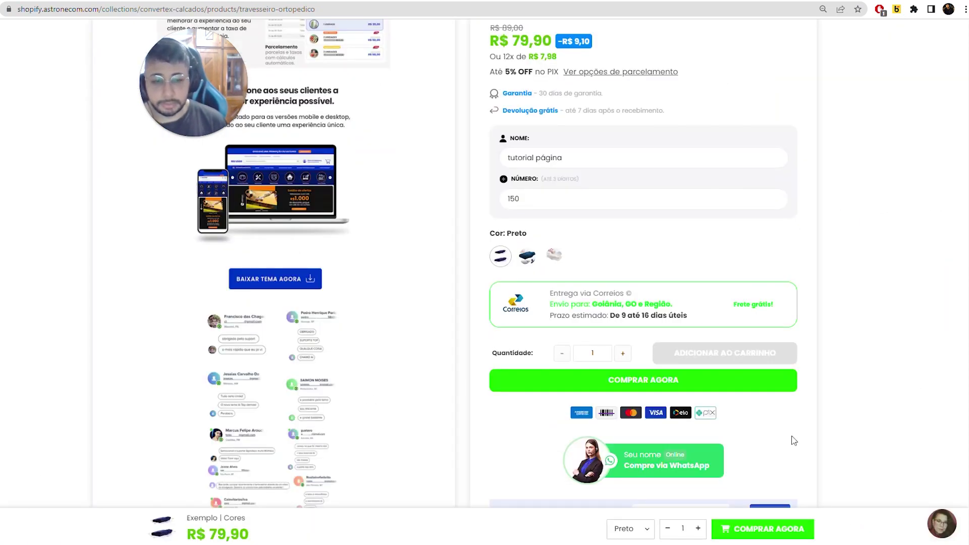
Switch to the pillow's store page and calculate its shipping and delivery time by entering a destination CEP.
scroll(660, 368, "down", 1)
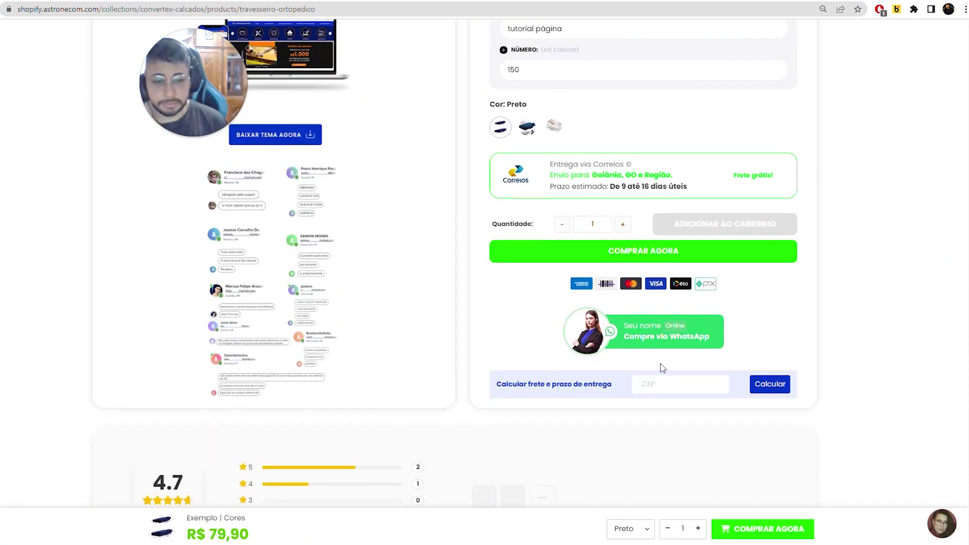
left_click_drag(603, 165, 653, 175)
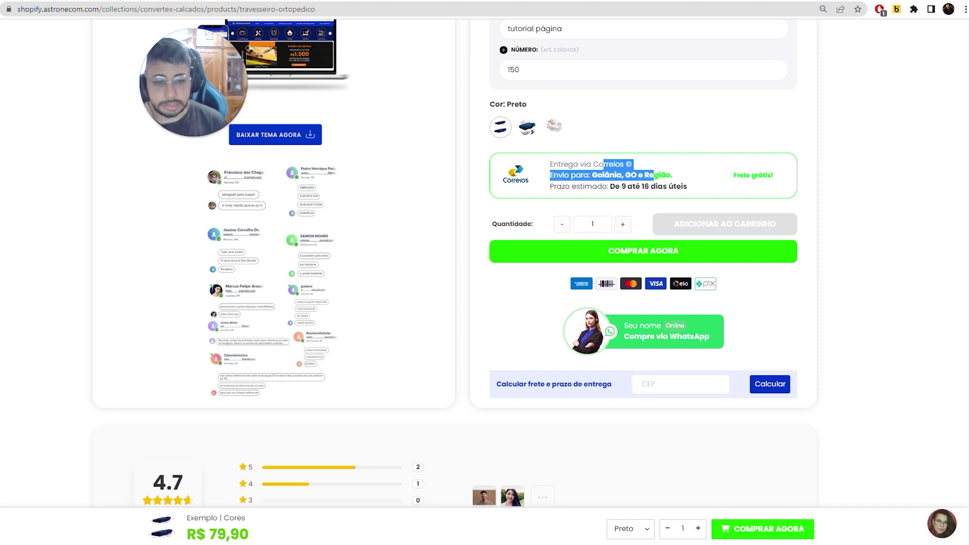
left_click(725, 383)
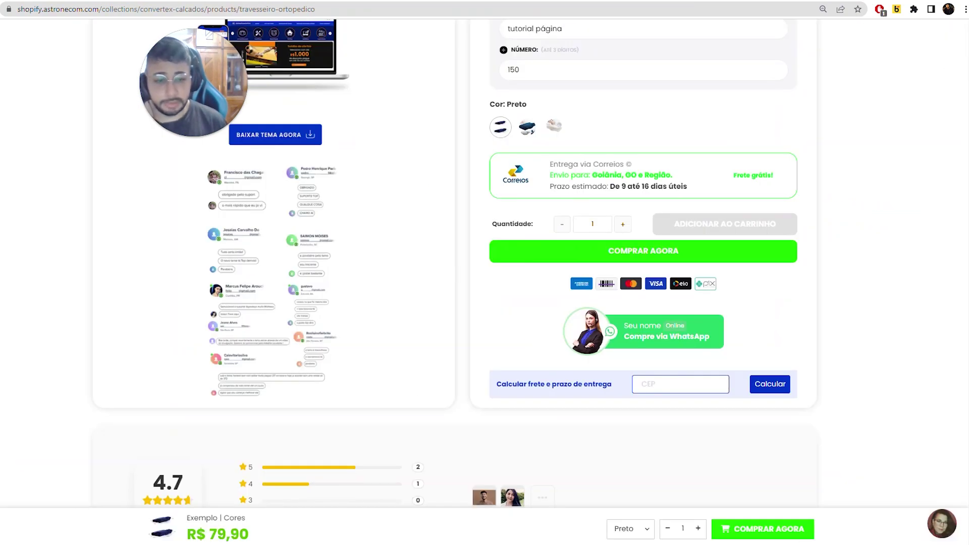
type("74453660")
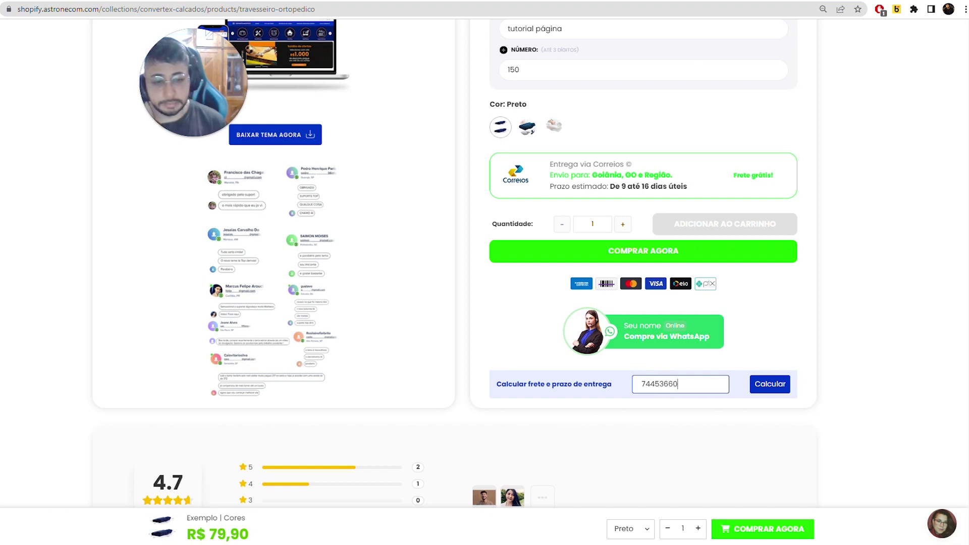
left_click(769, 383)
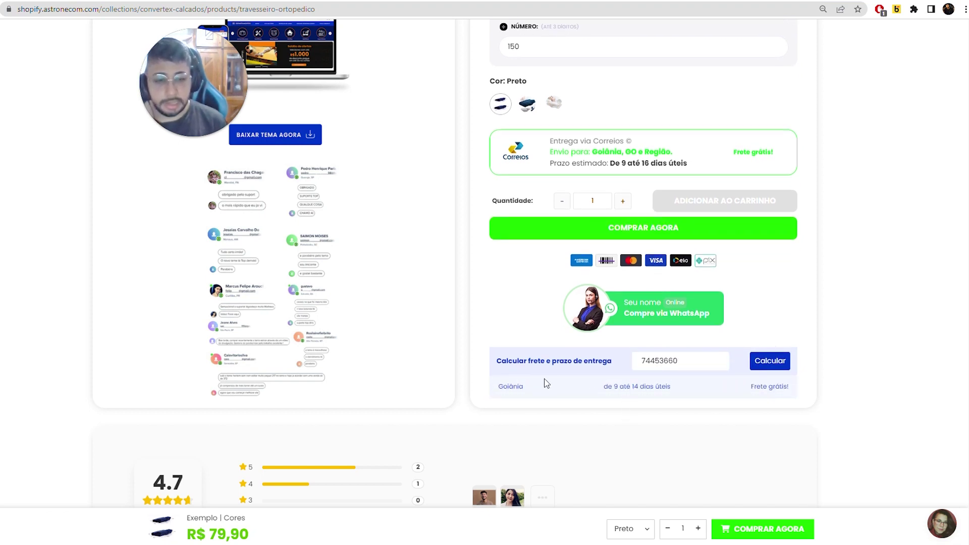
left_click_drag(613, 386, 709, 385)
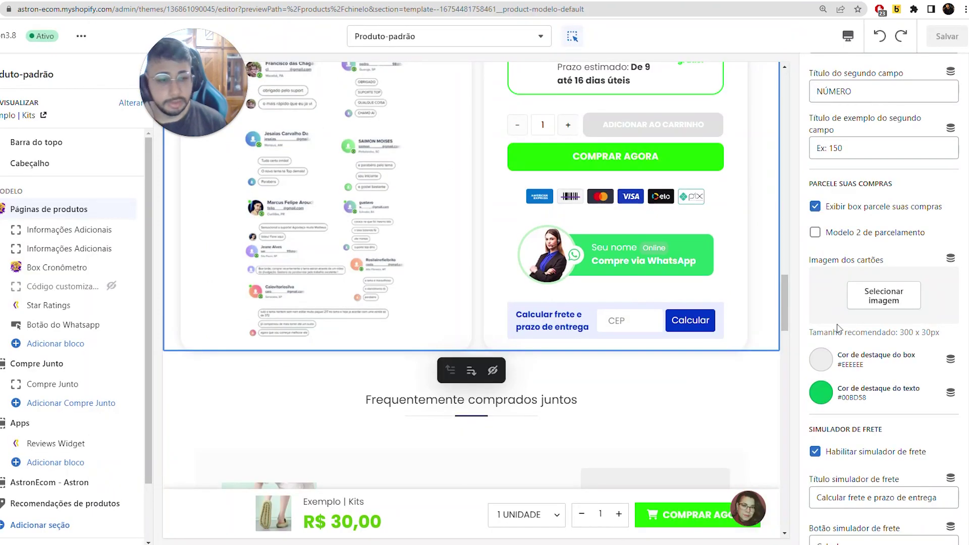
Examine the Simulador de frete settings of the product page section in the theme editor.
key("ctrl+a")
left_click_drag(194, 104, 336, 247)
left_click(876, 453)
scroll(876, 457, "down", 3)
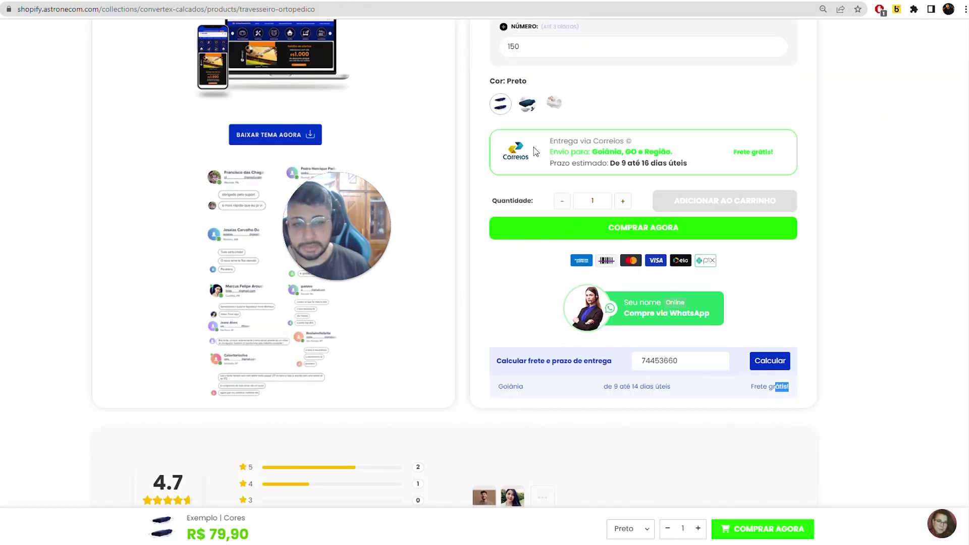
Disable the shipping simulator (Habilitar simulador de frete) in the theme editor and undo that change.
left_click_drag(549, 141, 666, 152)
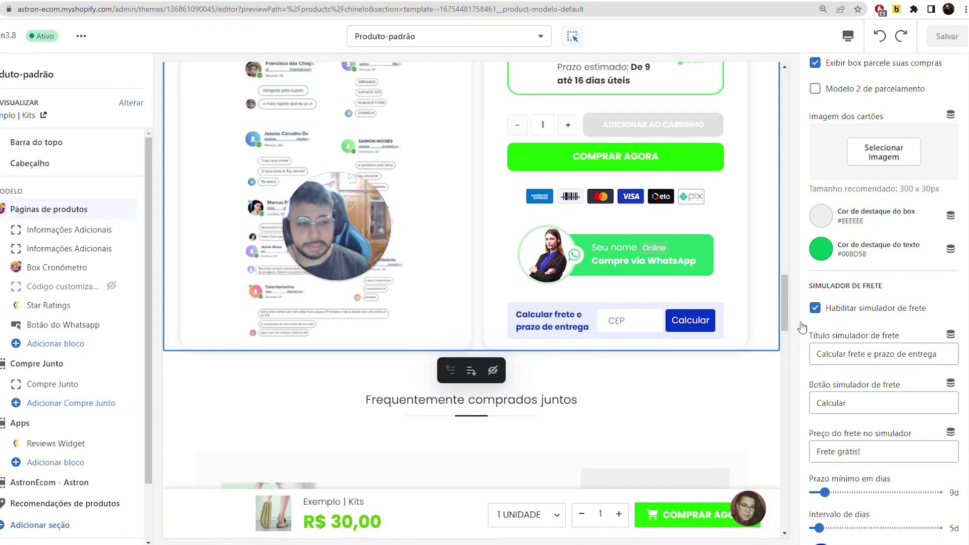
left_click(802, 325)
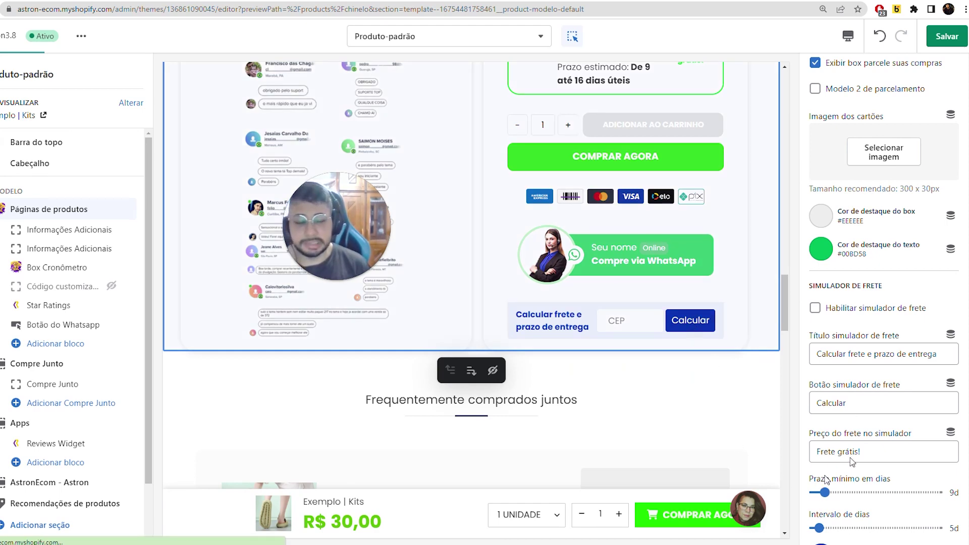
key("ctrl+z")
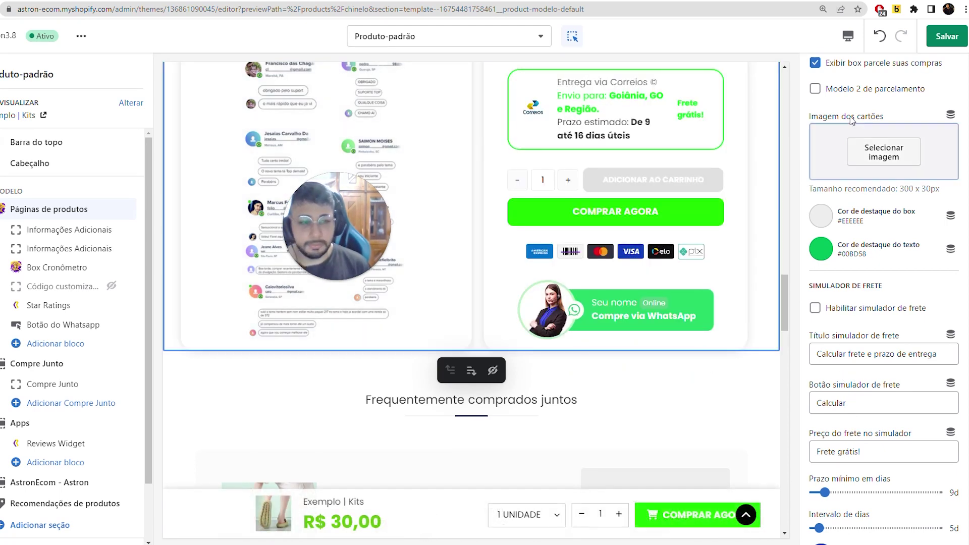
Set the shipping simulator's title (Título simulador de frete) to "Calcular frete".
left_click_drag(815, 354, 938, 354)
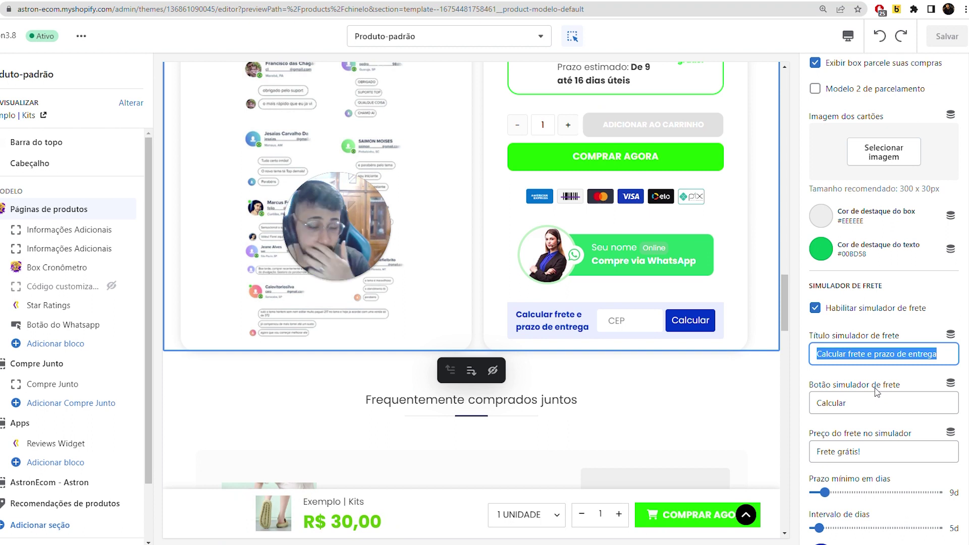
key("Caps_Lock")
type("C")
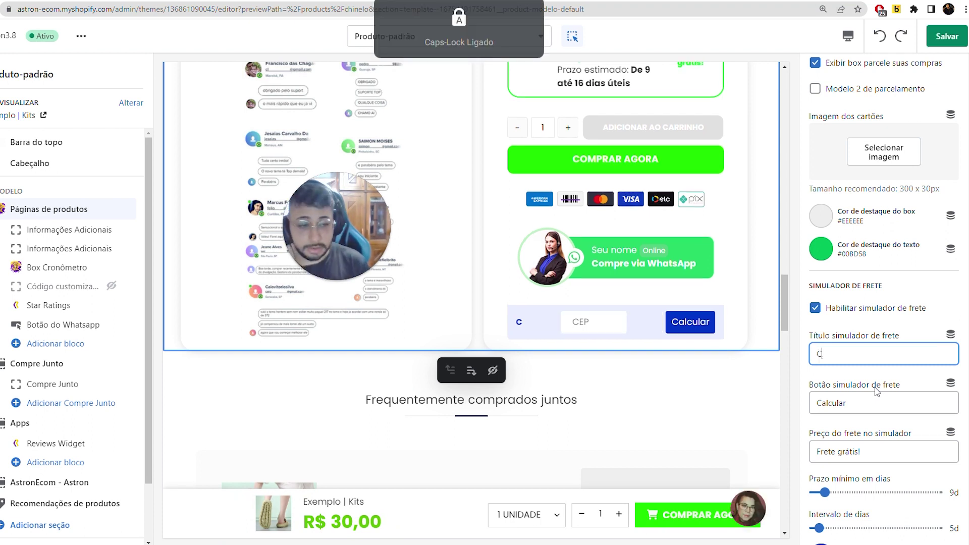
type("alcular frete")
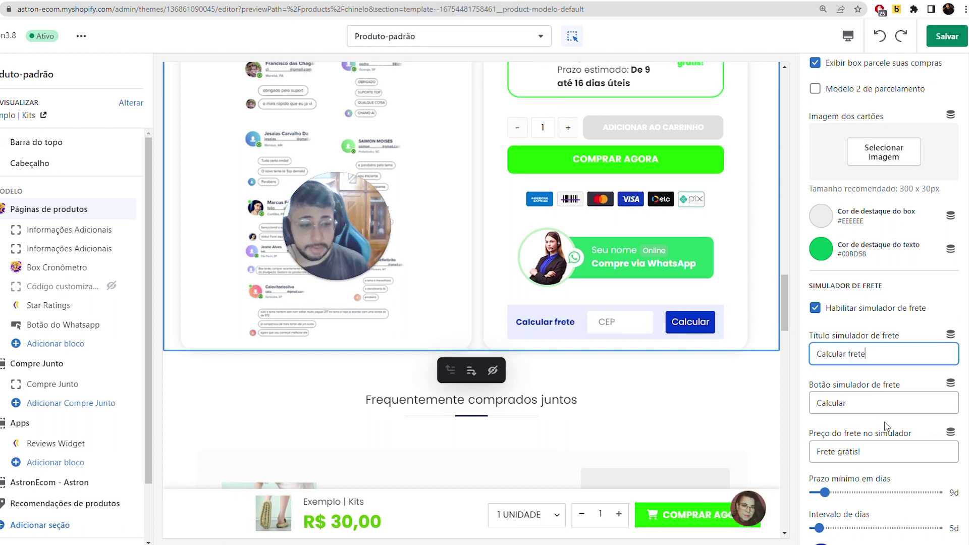
Set the simulator's button text (Botão simulador de frete) to "Calcule" and undo both the title and button text changes.
left_click(846, 403)
key("ctrl+a")
key("Caps_Lock")
type("A")
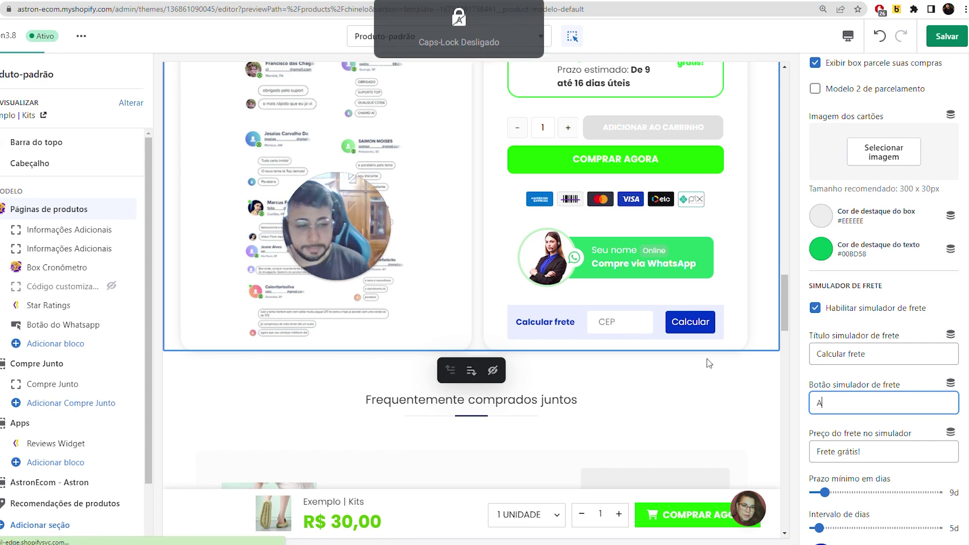
type("pert")
key("BackSpace")
key("BackSpace")
key("BackSpace")
key("BackSpace")
key("BackSpace")
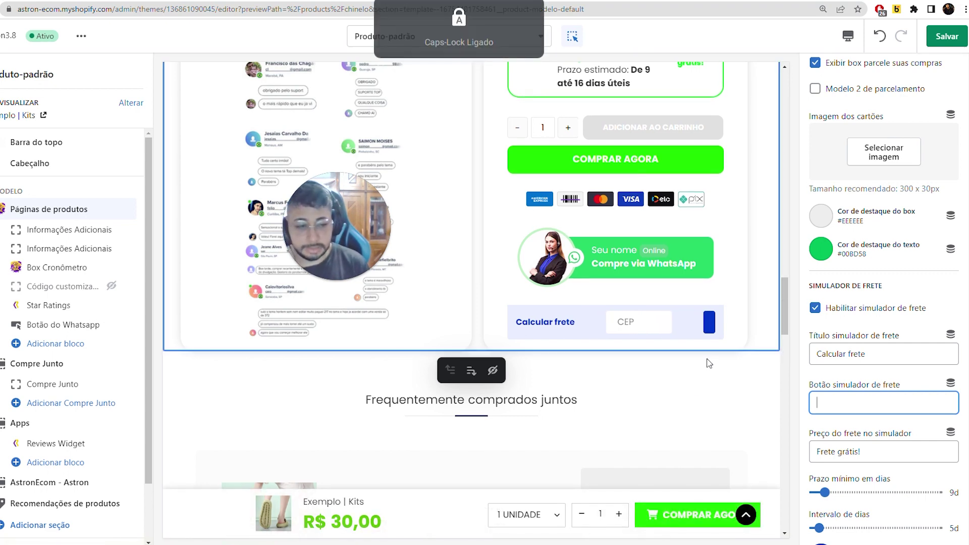
type("Calcule")
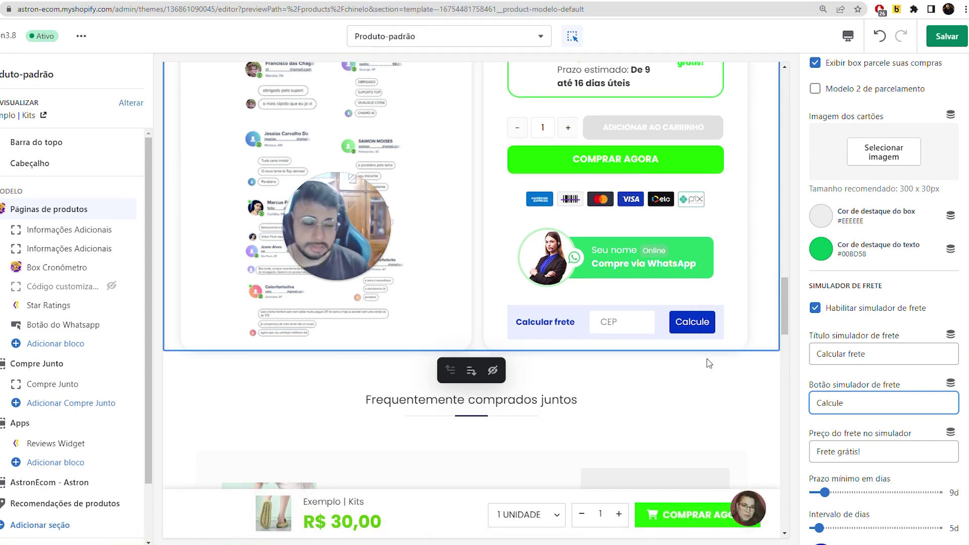
key("ctrl+z")
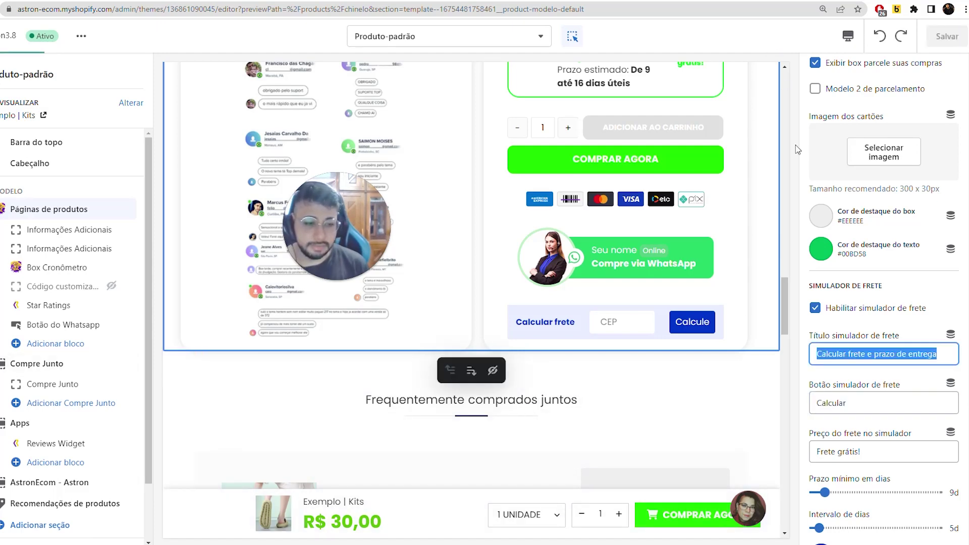
Set the shipping price in the simulator (Preço do frete no simulador) to "R$ 39,90" and save the theme.
scroll(881, 376, "down", 3)
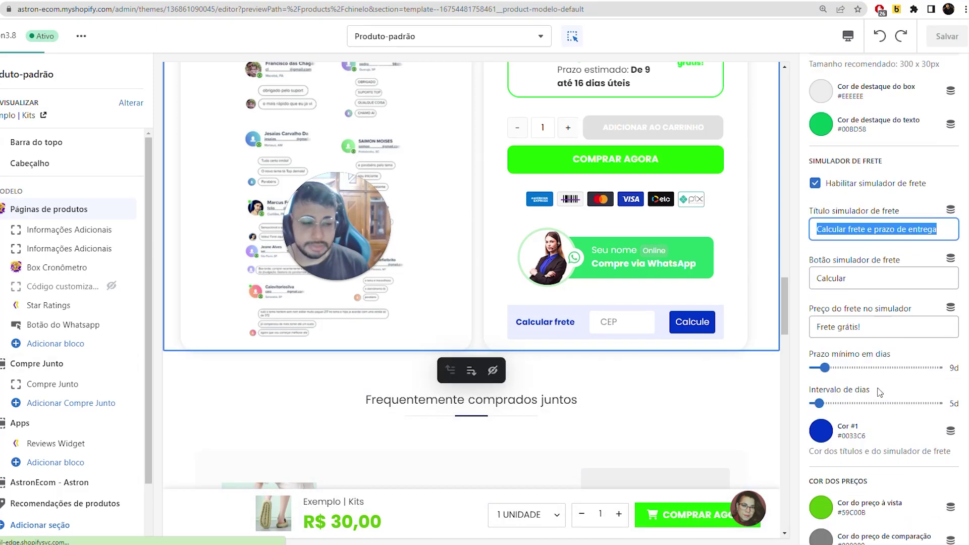
left_click_drag(861, 308, 815, 308)
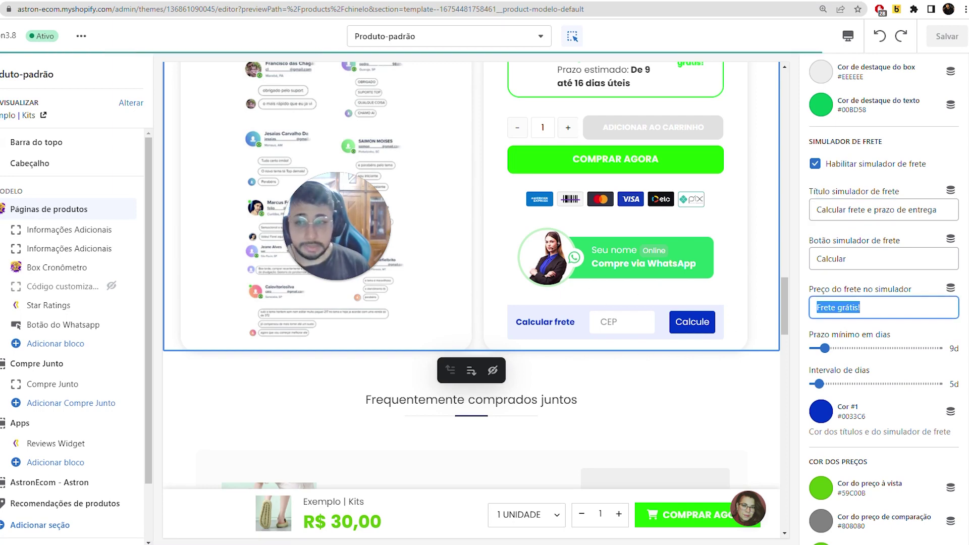
key("ctrl+Tab")
key("ctrl+Tab")
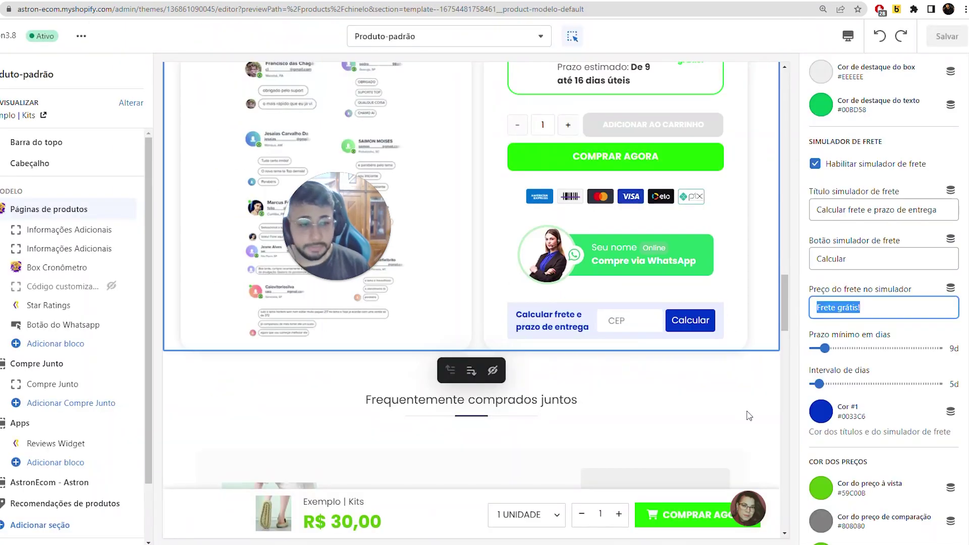
key("Caps_Lock")
type("R")
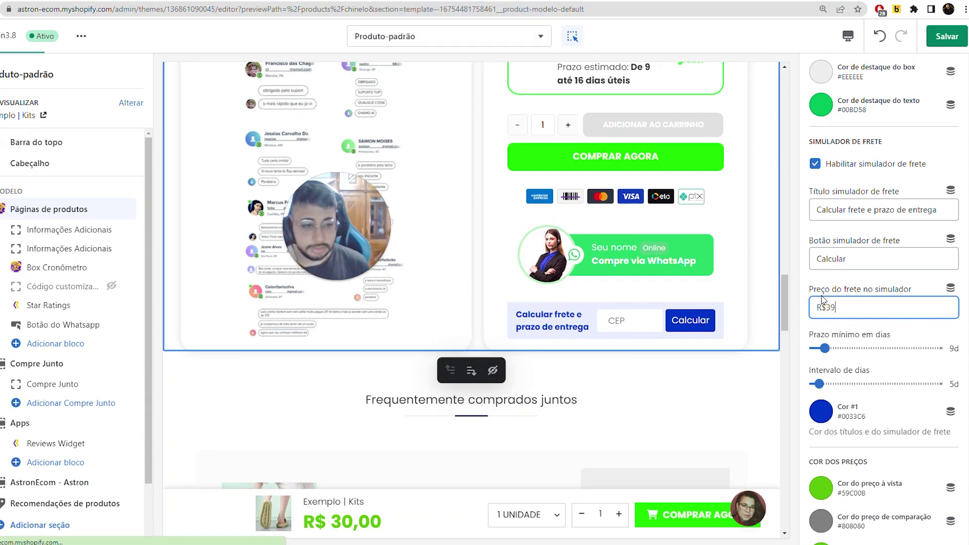
type("$ 39,90")
key("Caps_Lock")
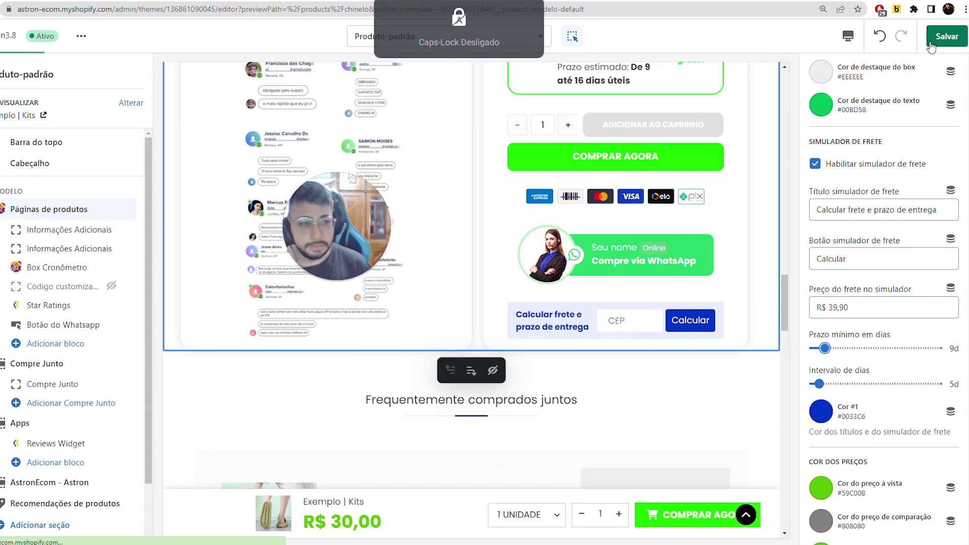
left_click(932, 43)
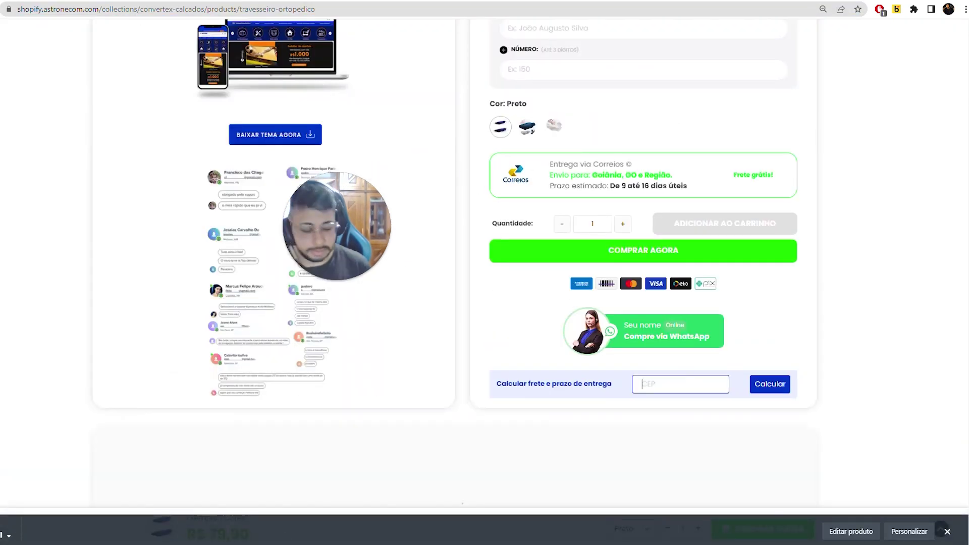
Calculate the pillow's shipping on its store page by entering a destination CEP.
type("7445360")
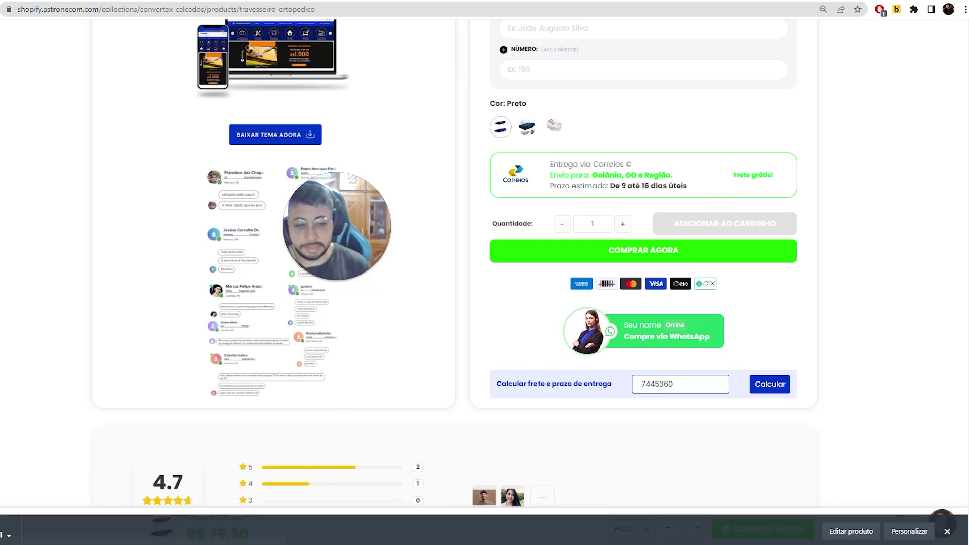
type("6")
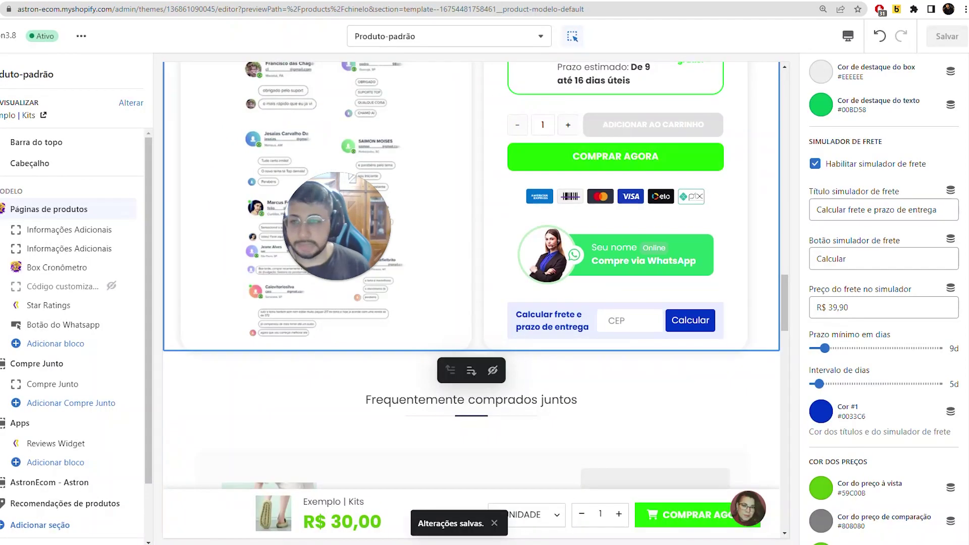
Undo the simulator's shipping price change and try a Prazo mínimo of 35 days with an Intervalo de dias of 10 days.
left_click(879, 37)
left_click(878, 41)
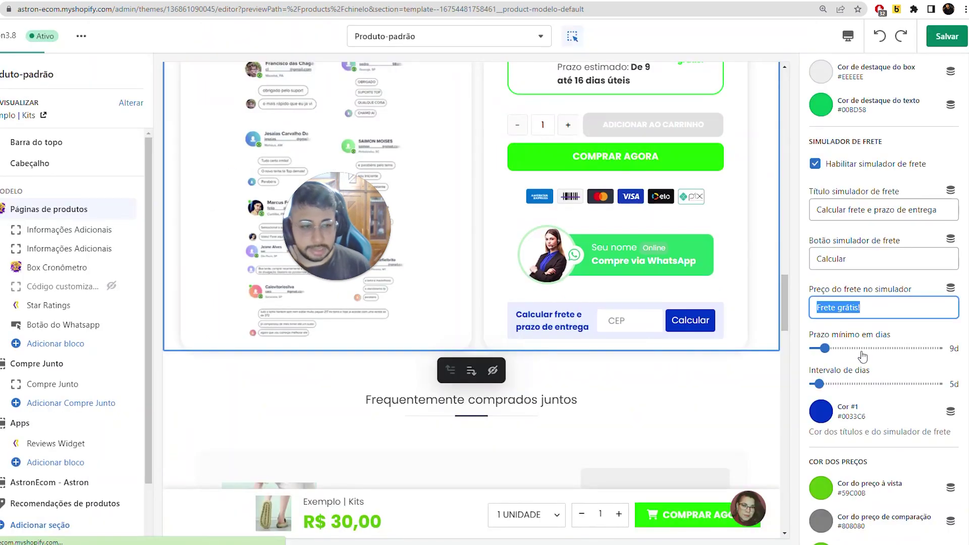
left_click(860, 348)
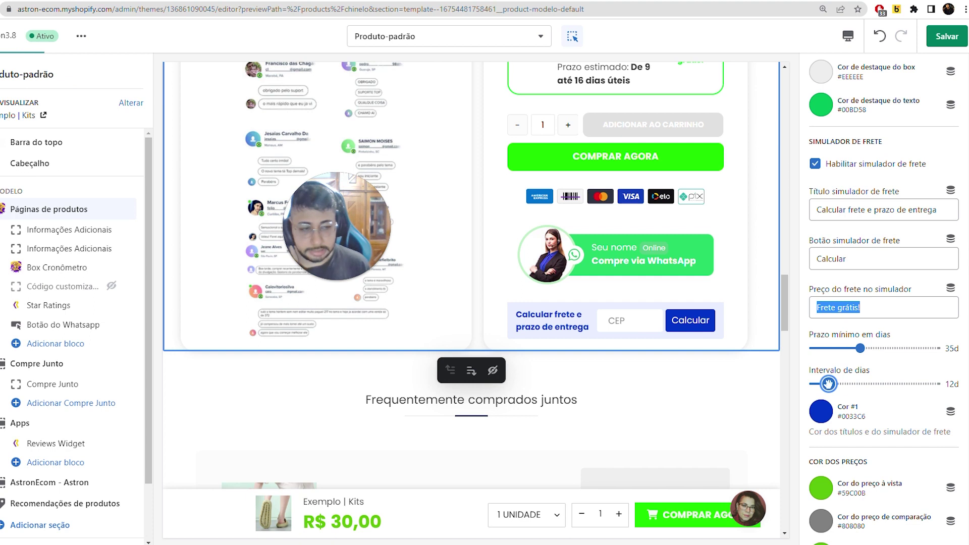
left_click_drag(827, 384, 826, 383)
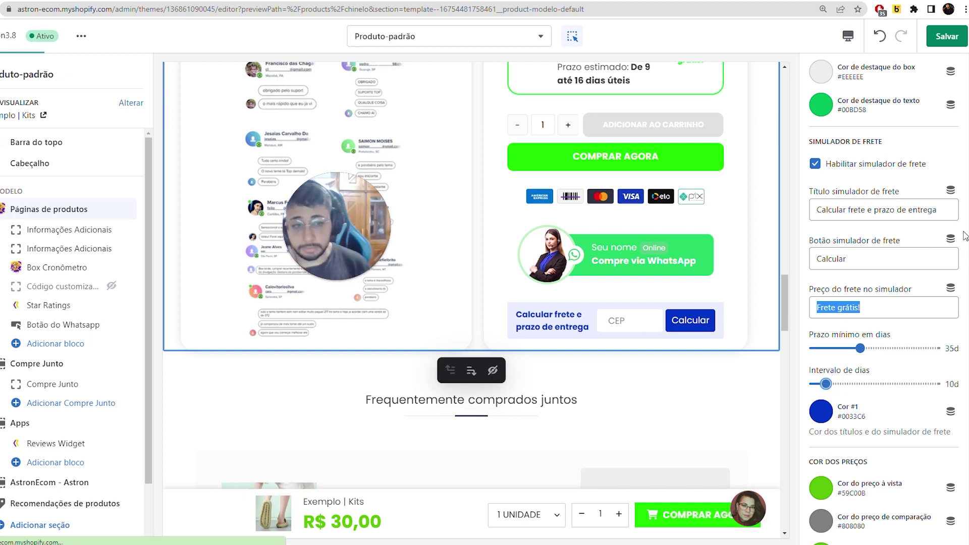
Set the simulator's Prazo mínimo to 11 days and Intervalo de dias to 6 days, and save the theme.
left_click_drag(860, 348, 824, 348)
left_click(835, 349)
left_click_drag(825, 348, 825, 348)
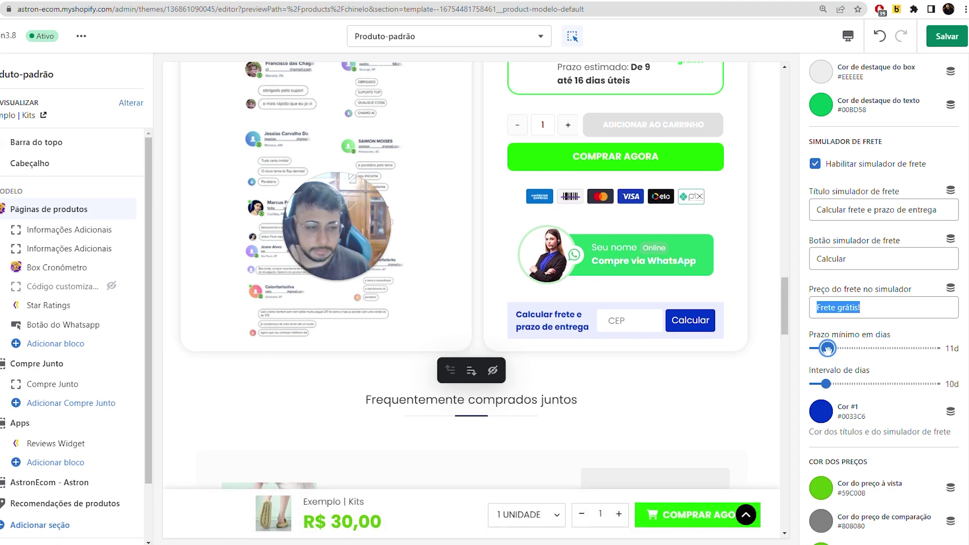
left_click_drag(826, 383, 813, 387)
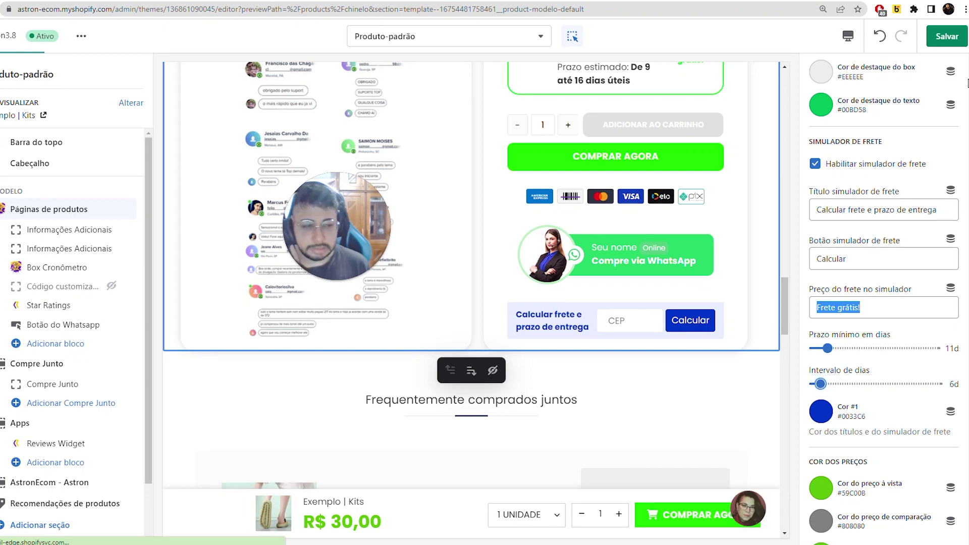
left_click(947, 36)
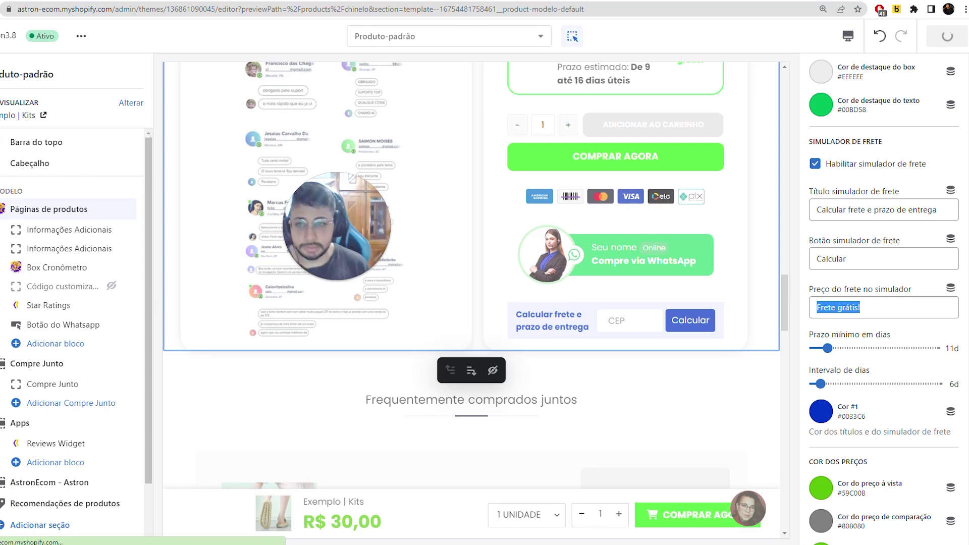
Reload the pillow's store page and recalculate its shipping and delivery time by entering a destination CEP.
left_click(161, 1)
left_click(162, 12)
key("Return")
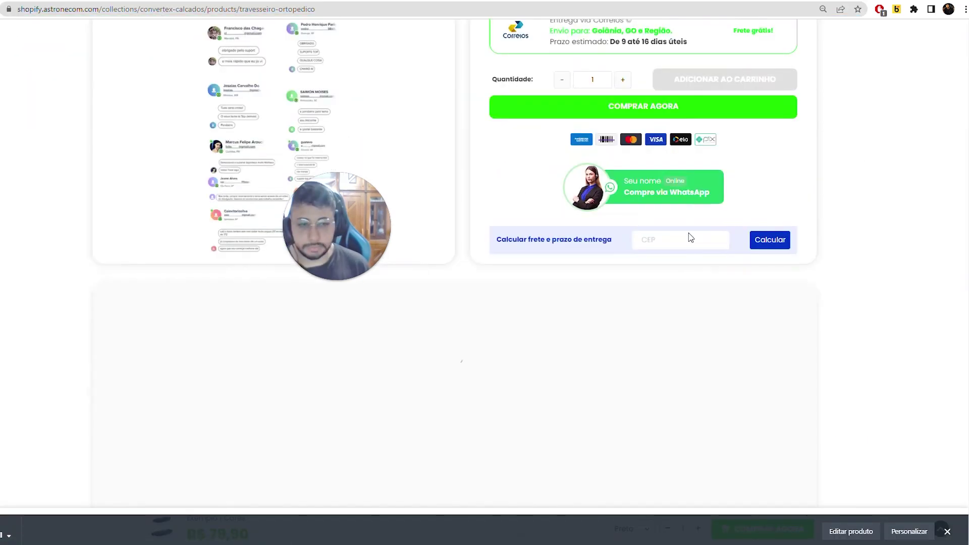
left_click(690, 239)
type("7445")
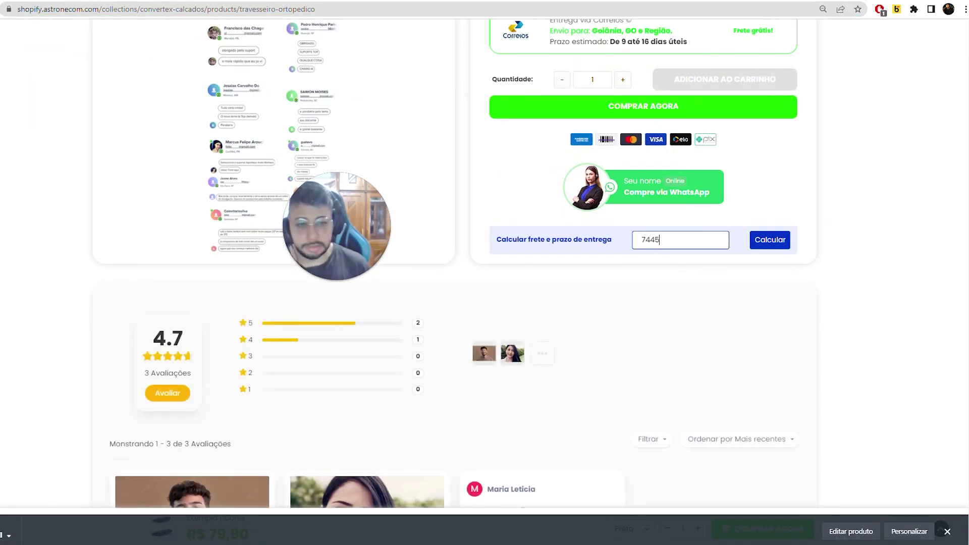
type("3660")
left_click(762, 242)
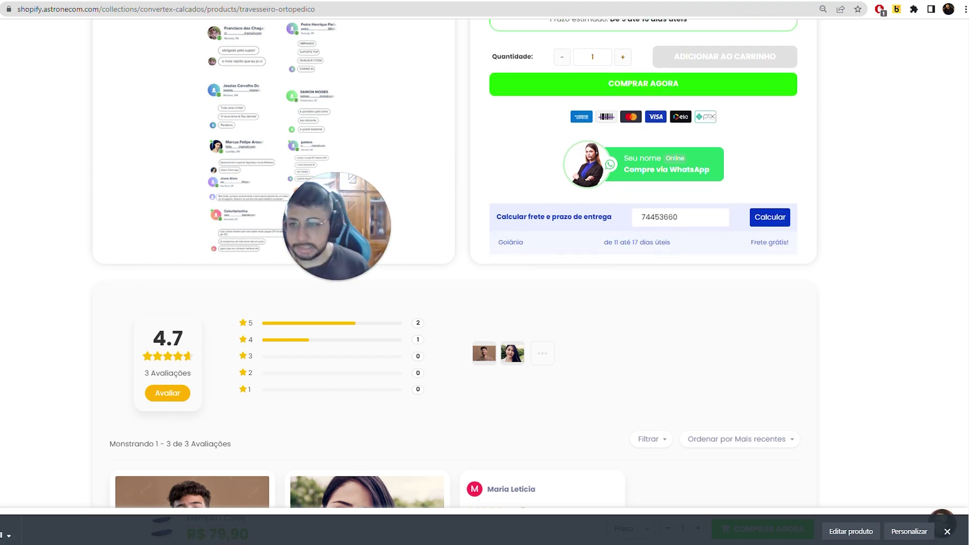
Return to the theme editor and set the cash price colour (Cor do preço à vista) to #2301FF.
key("alt+Tab")
scroll(895, 334, "down", 2)
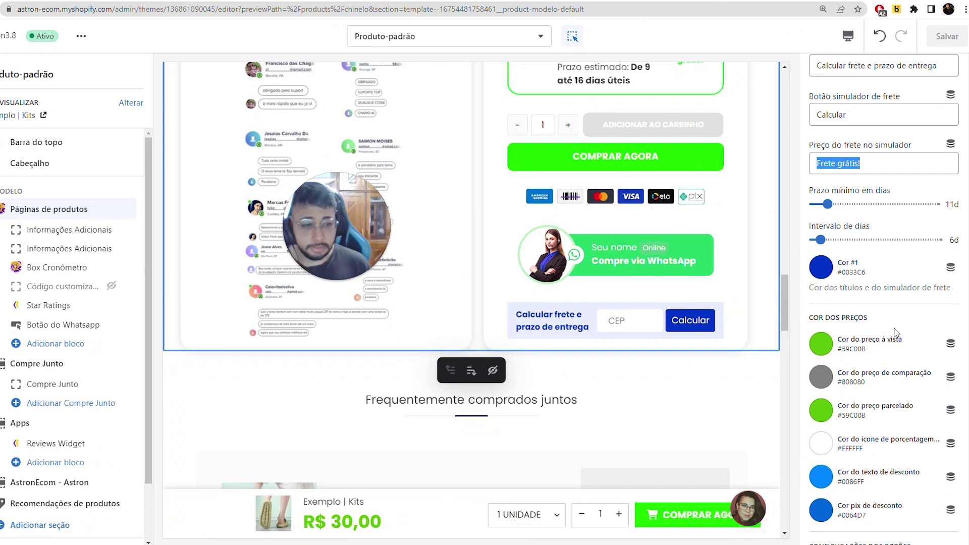
scroll(604, 328, "up", 10)
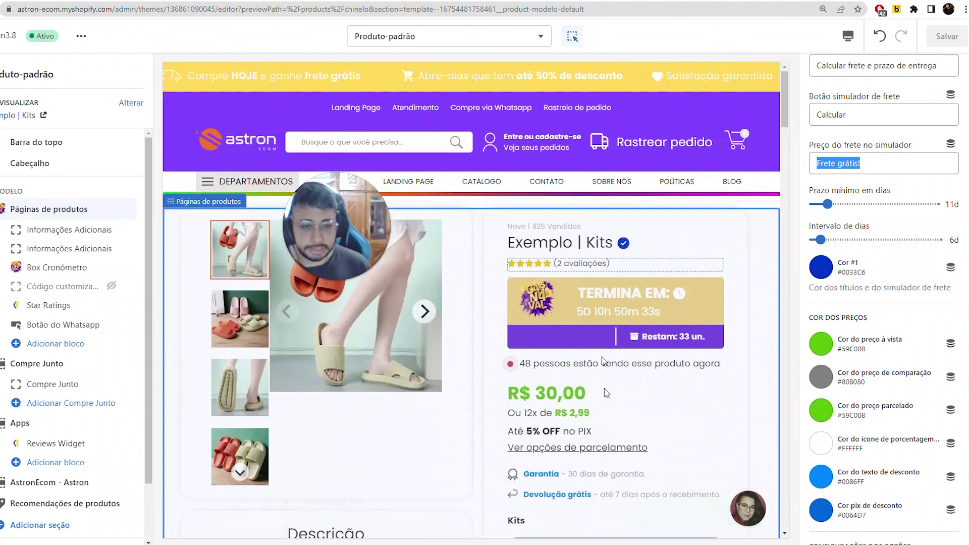
scroll(596, 348, "down", 6)
scroll(591, 301, "up", 6)
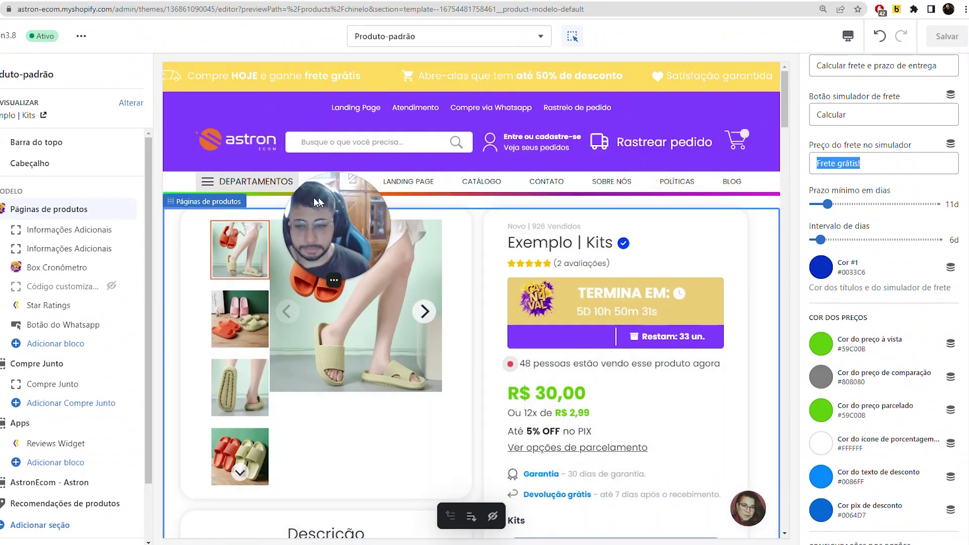
left_click_drag(314, 198, 423, 187)
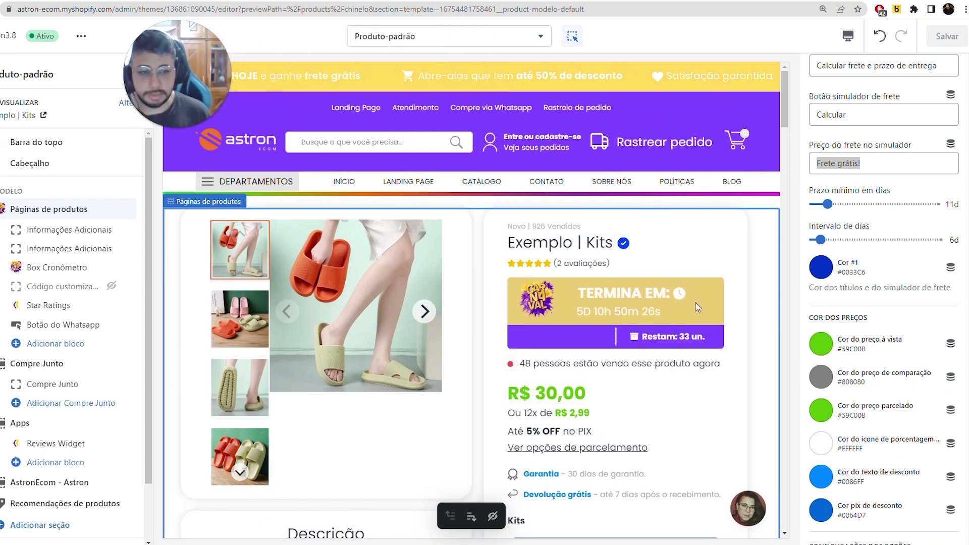
left_click(821, 344)
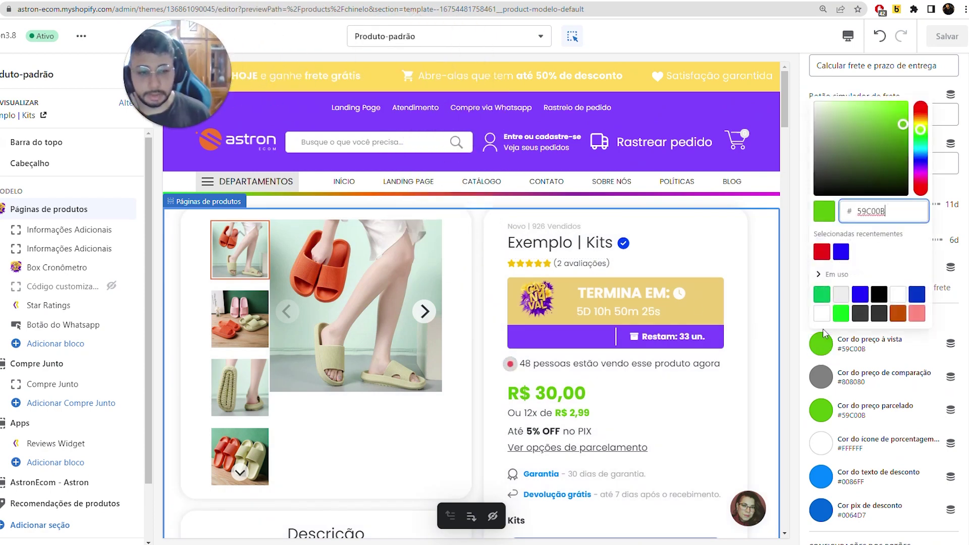
left_click(860, 293)
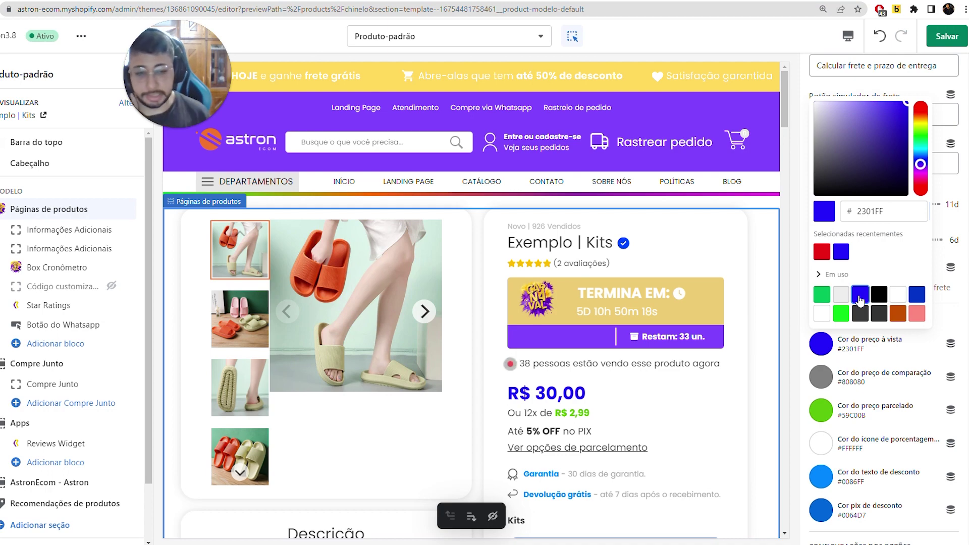
Compare the comparison price colour (Cor do preço de comparação) with the crossed-out price on the pillow's store page, and undo the cash price colour change.
left_click(868, 374)
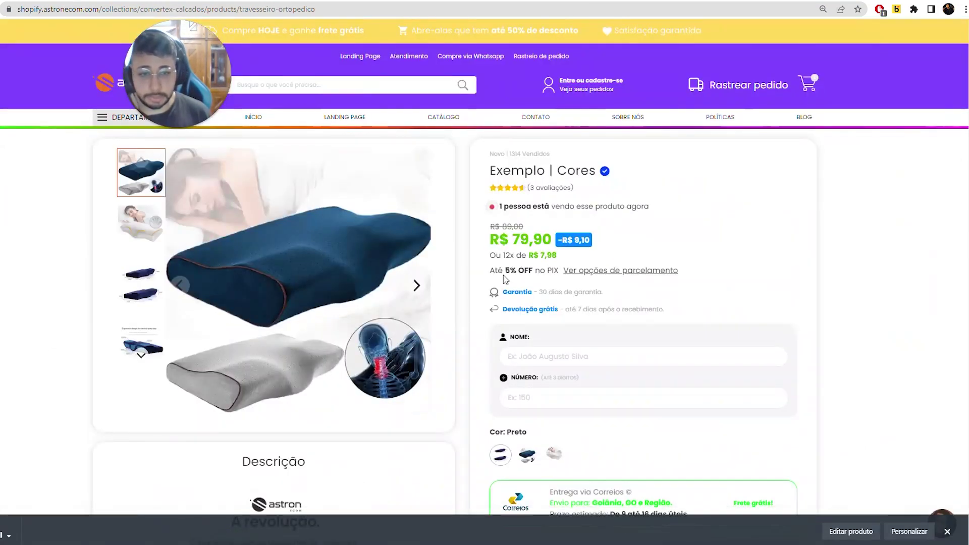
left_click_drag(495, 227, 524, 227)
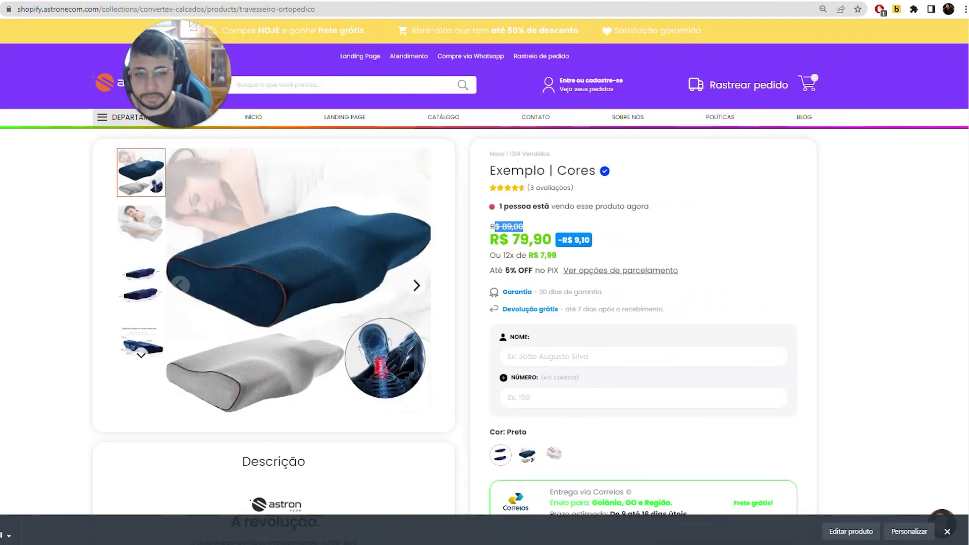
left_click_drag(533, 240, 502, 227)
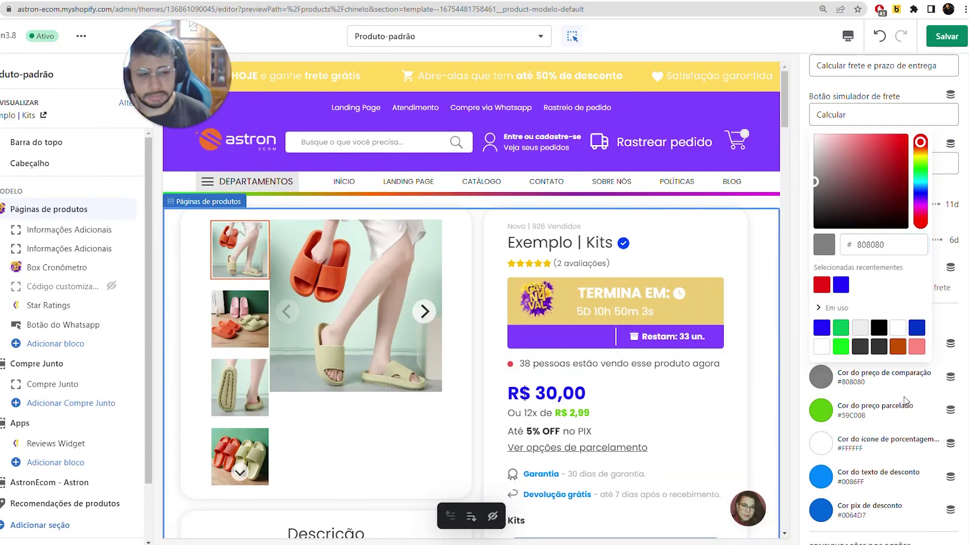
left_click(906, 401)
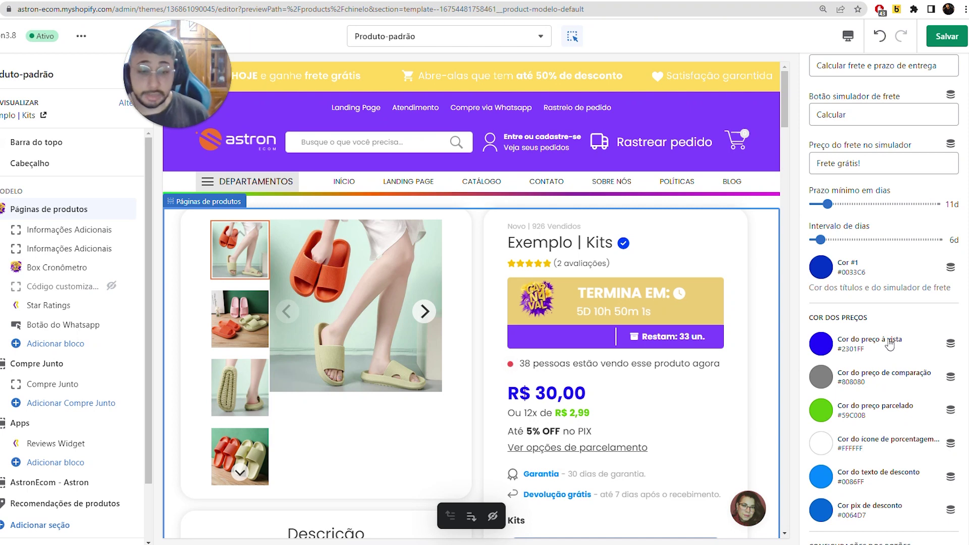
left_click(875, 40)
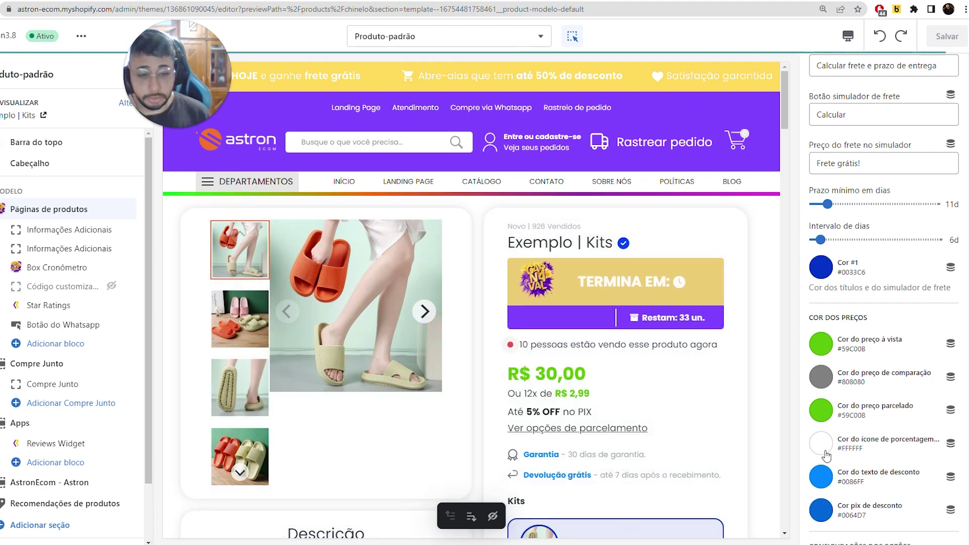
Examine the discount badge and PIX discount text on the pillow's store page and in the editor preview alongside the remaining price colour settings.
scroll(826, 445, "down", 3)
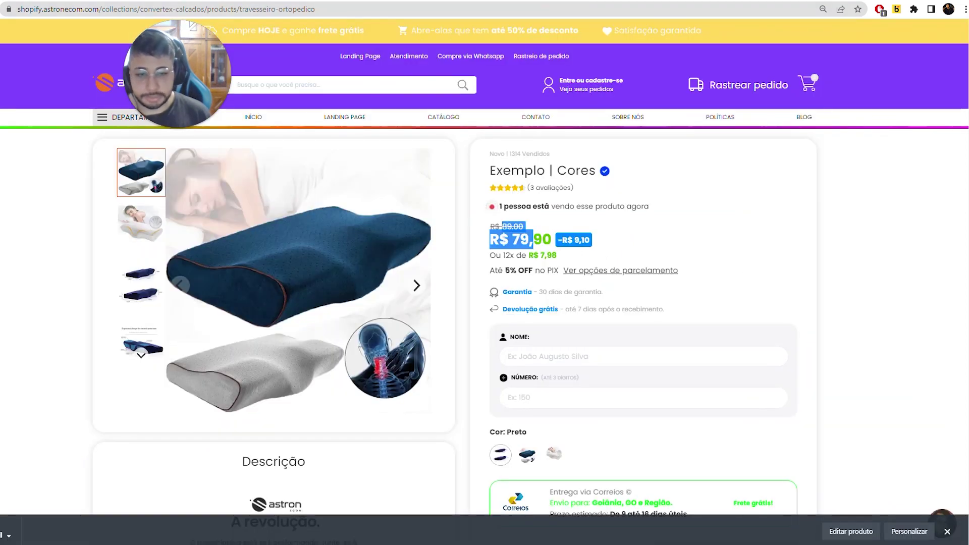
left_click(673, 216)
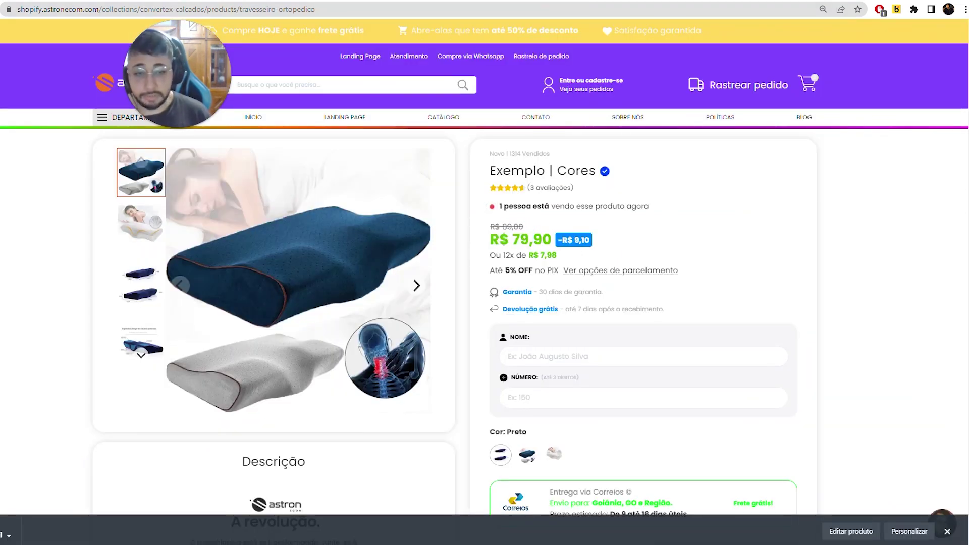
left_click_drag(510, 271, 535, 271)
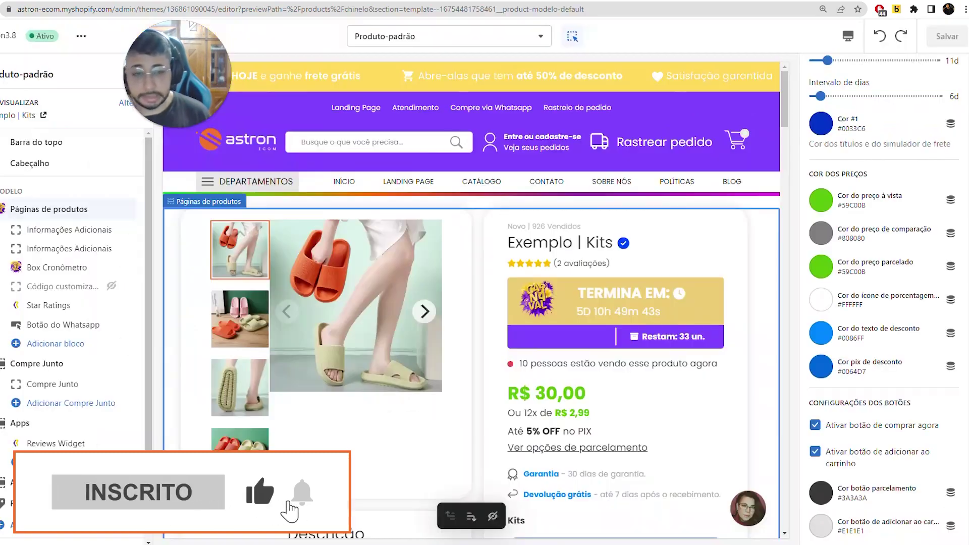
scroll(723, 347, "down", 5)
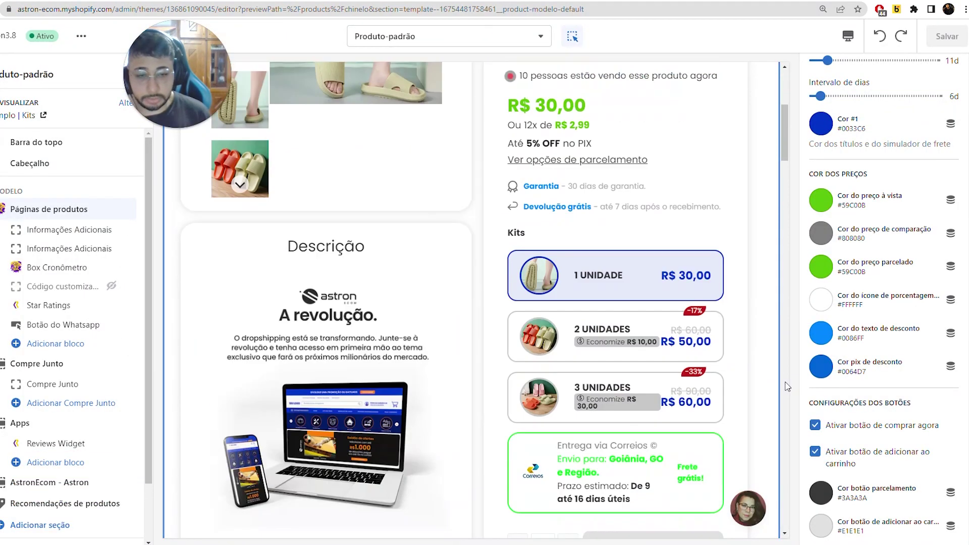
scroll(723, 347, "up", 3)
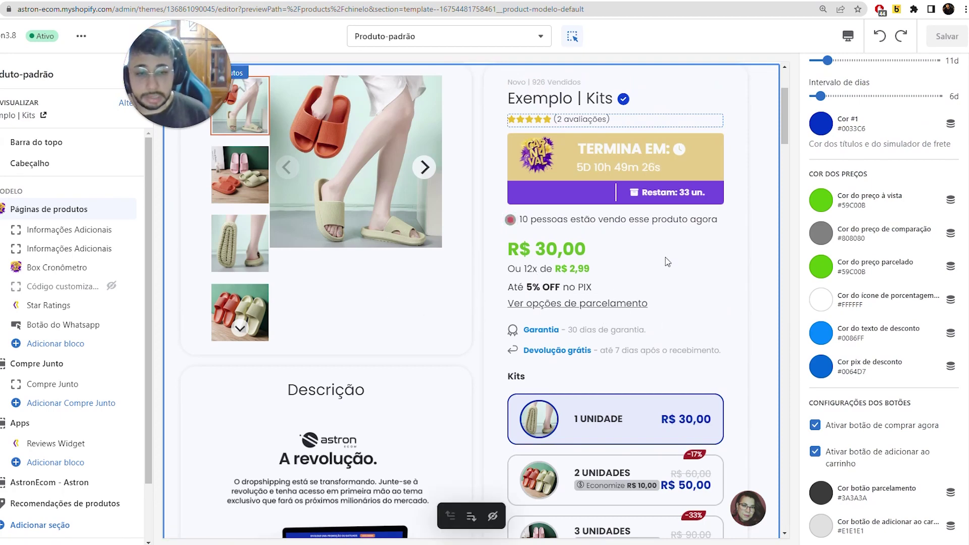
scroll(665, 332, "down", 6)
scroll(639, 314, "up", 6)
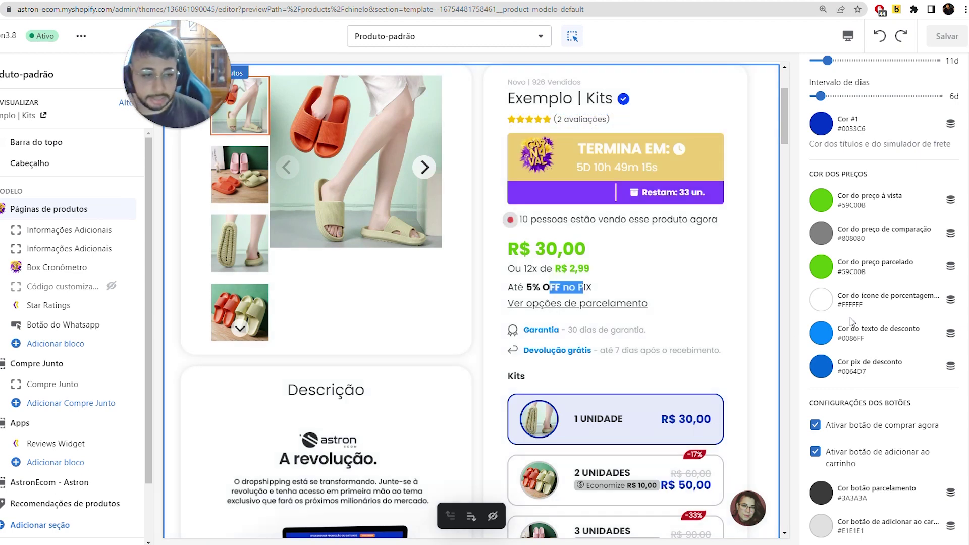
Try #59C00B as the discount text colour (Cor do texto de desconto) and undo that change.
left_click(821, 334)
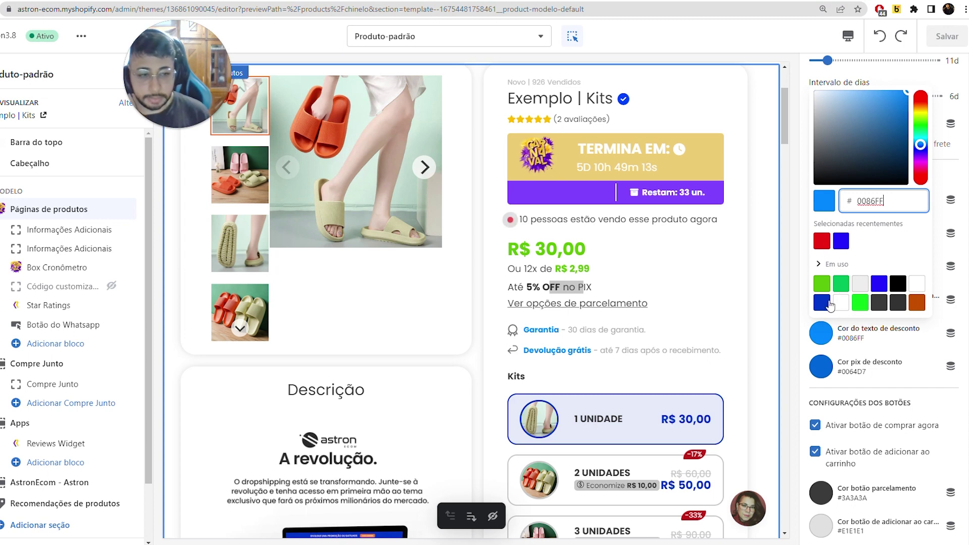
left_click(822, 283)
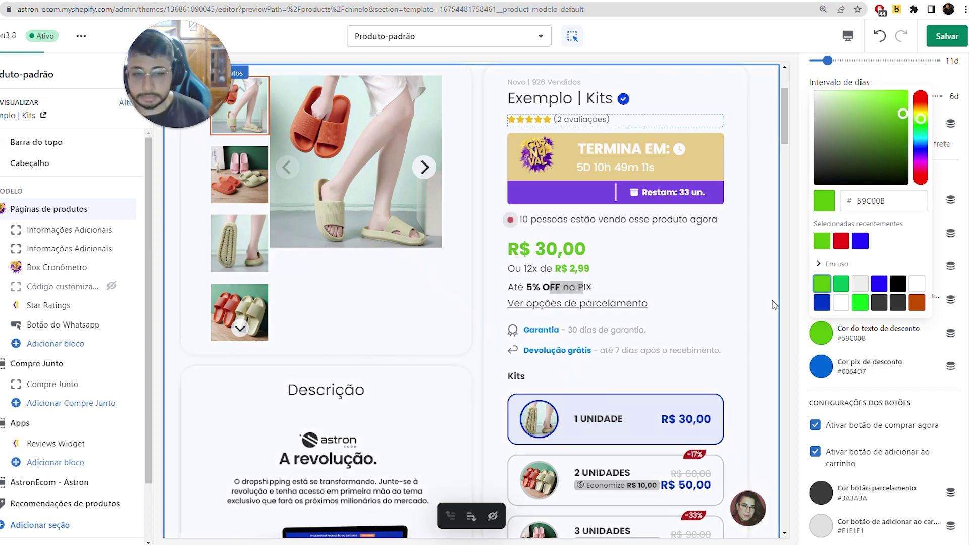
left_click(634, 266)
left_click(879, 37)
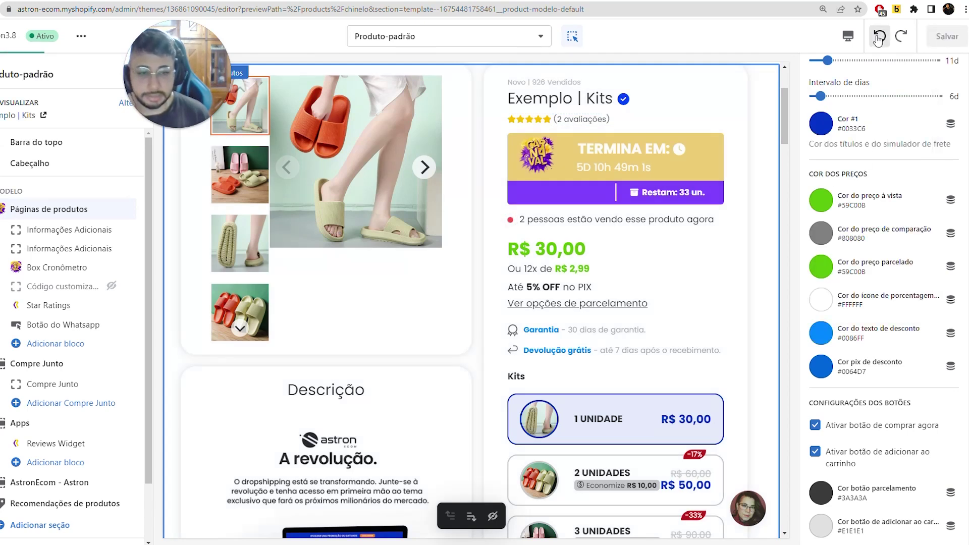